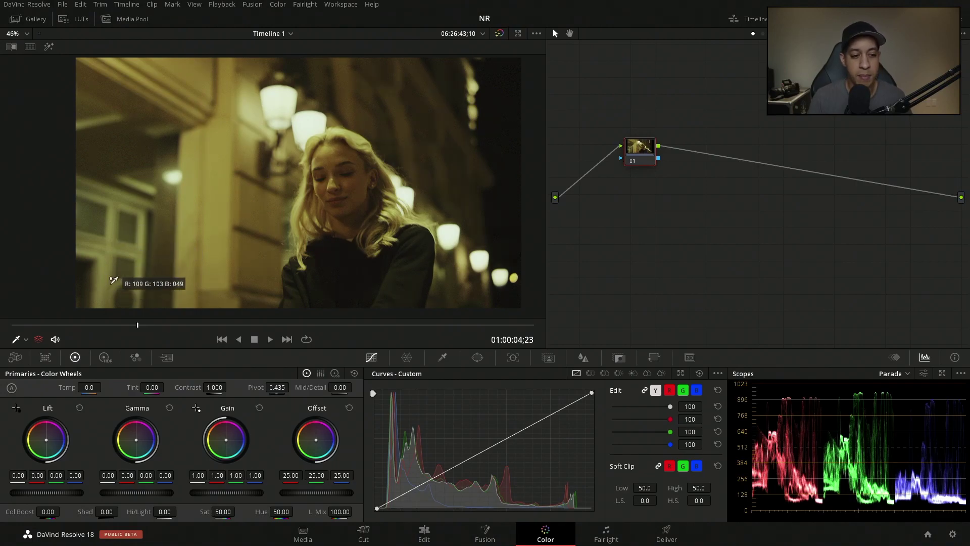
White-balance the clip by sampling the pale window frame with the picker, and move the playhead to about 01:00:03:20
click(113, 242)
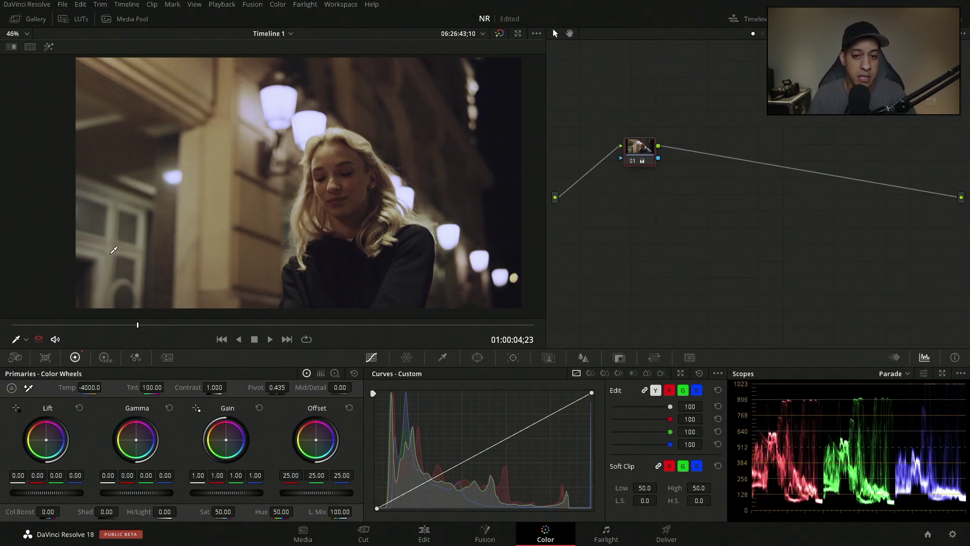
drag(142, 332, 108, 325)
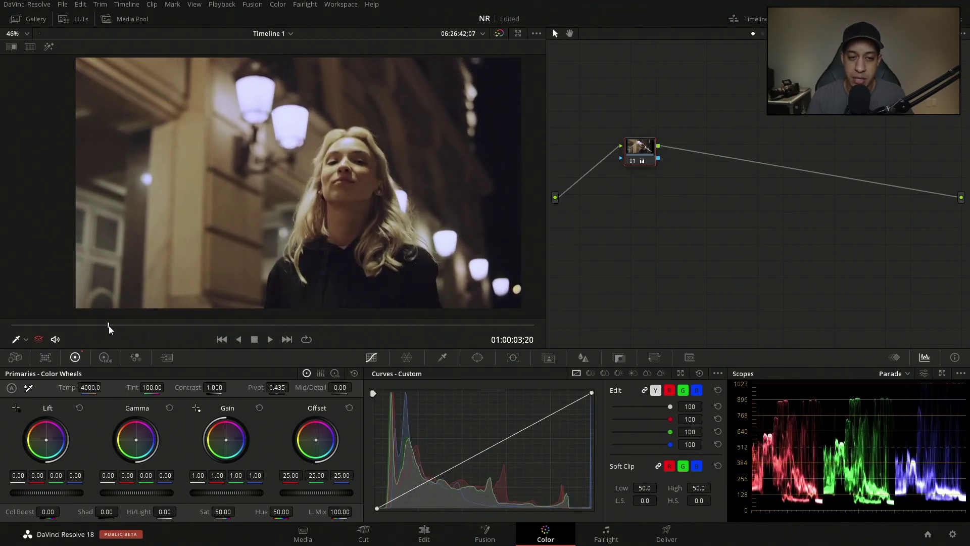
Examine the street lamps, the wall around them and the woman's face up close for noise and color artifacts
scroll(229, 116, up, 3)
scroll(230, 117, up, 5)
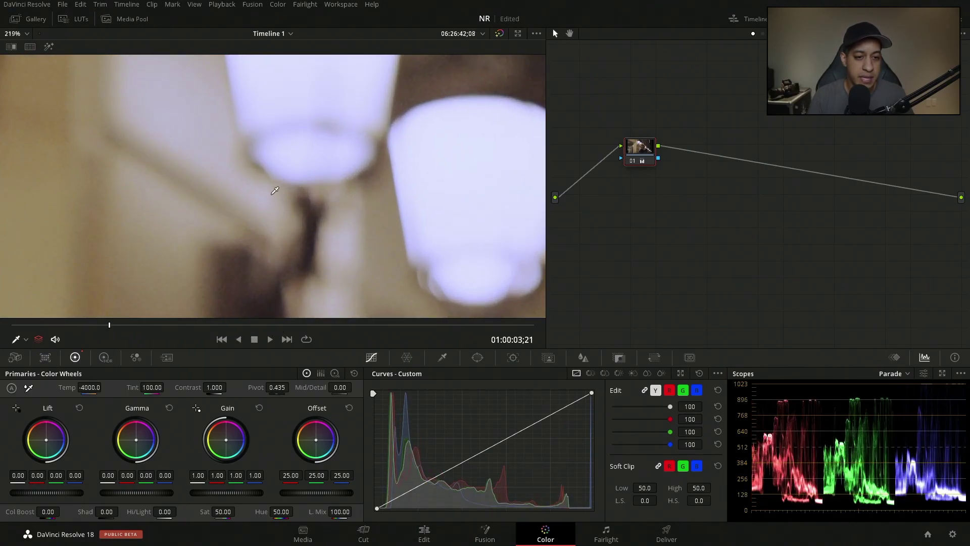
drag(270, 141, 307, 141)
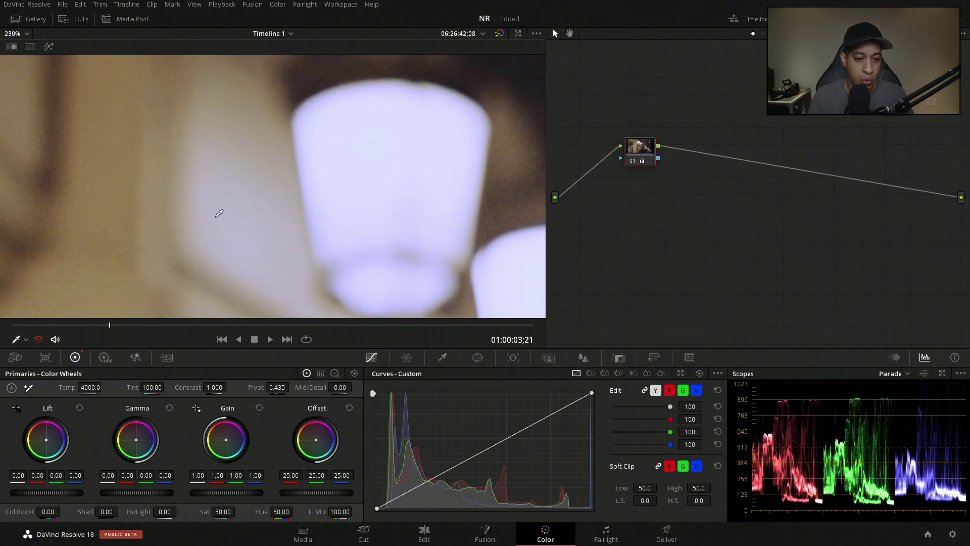
scroll(240, 217, down, 4)
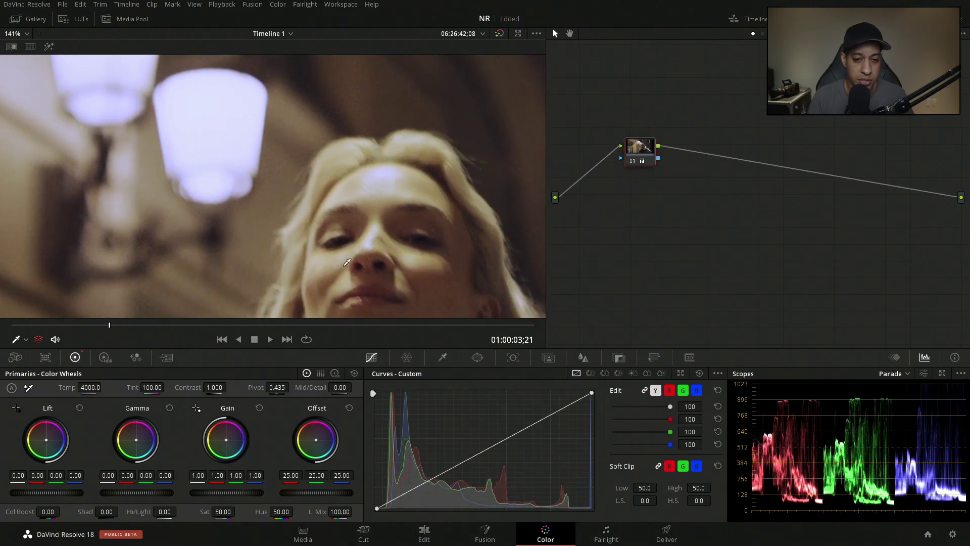
scroll(348, 262, down, 5)
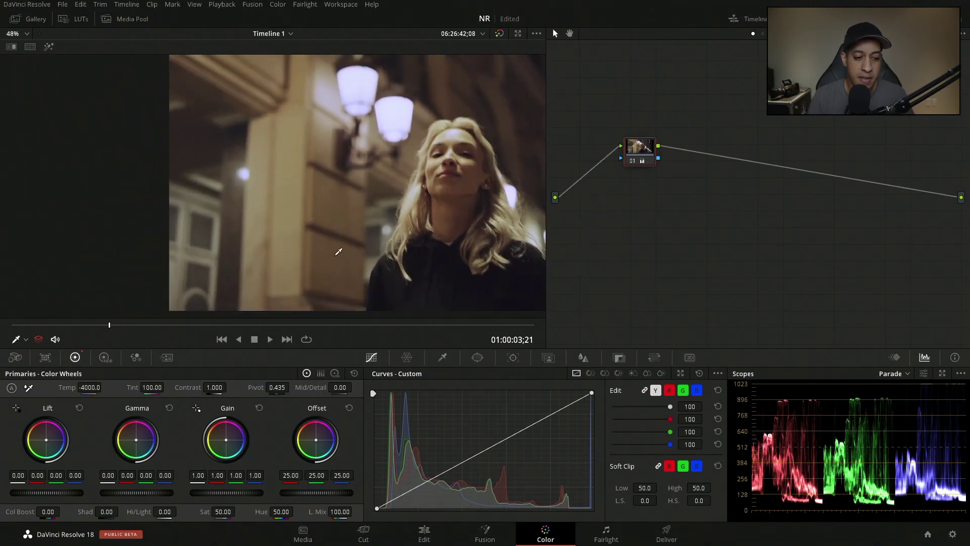
scroll(356, 202, down, 2)
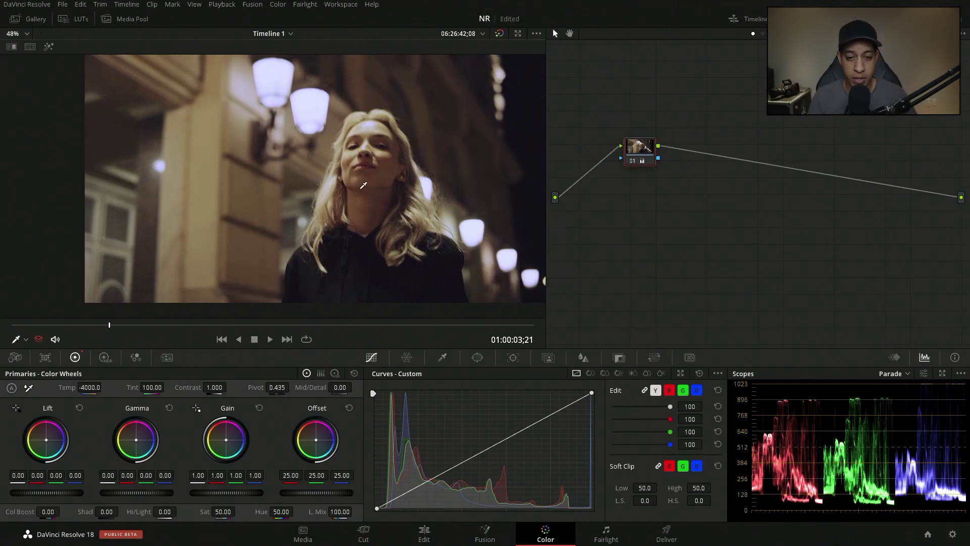
drag(363, 185, 356, 179)
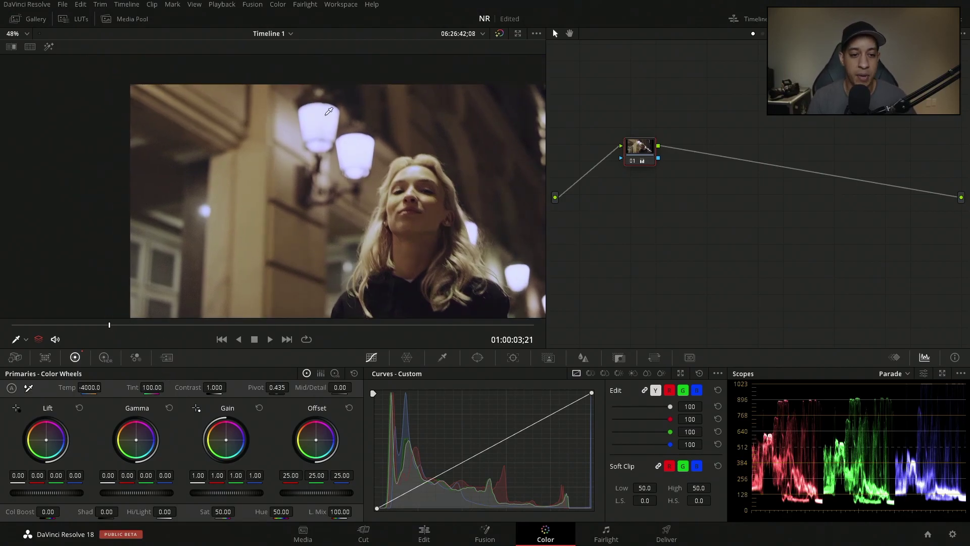
scroll(333, 111, up, 3)
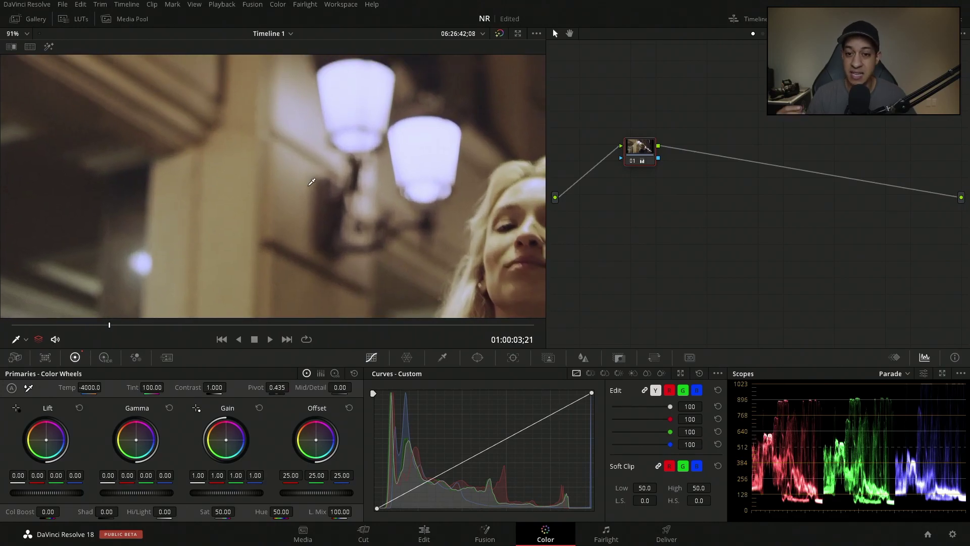
scroll(322, 160, up, 1)
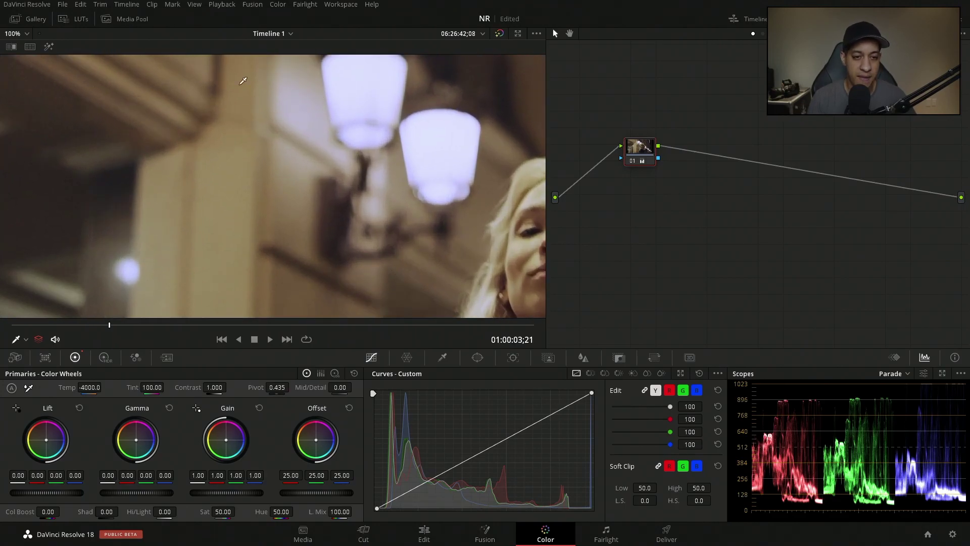
scroll(313, 154, up, 1)
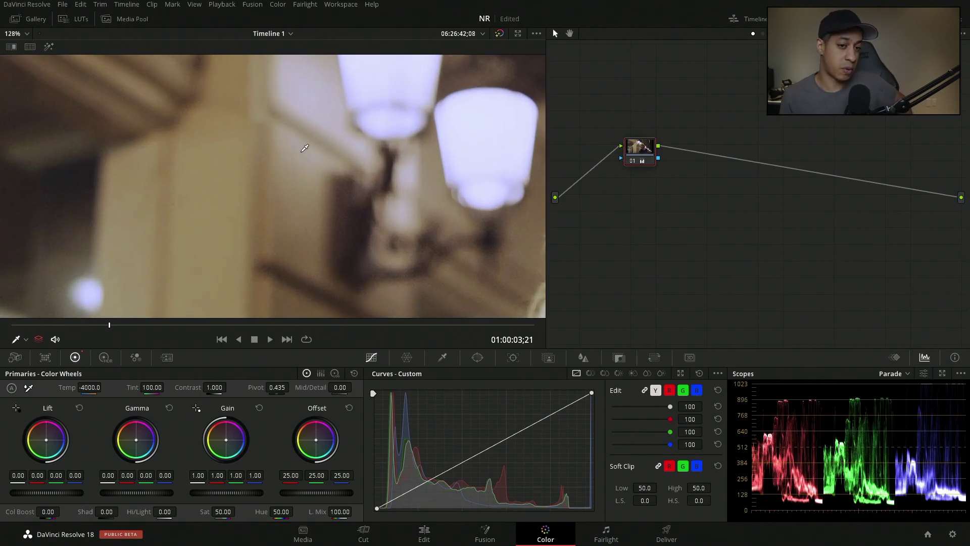
scroll(311, 146, up, 1)
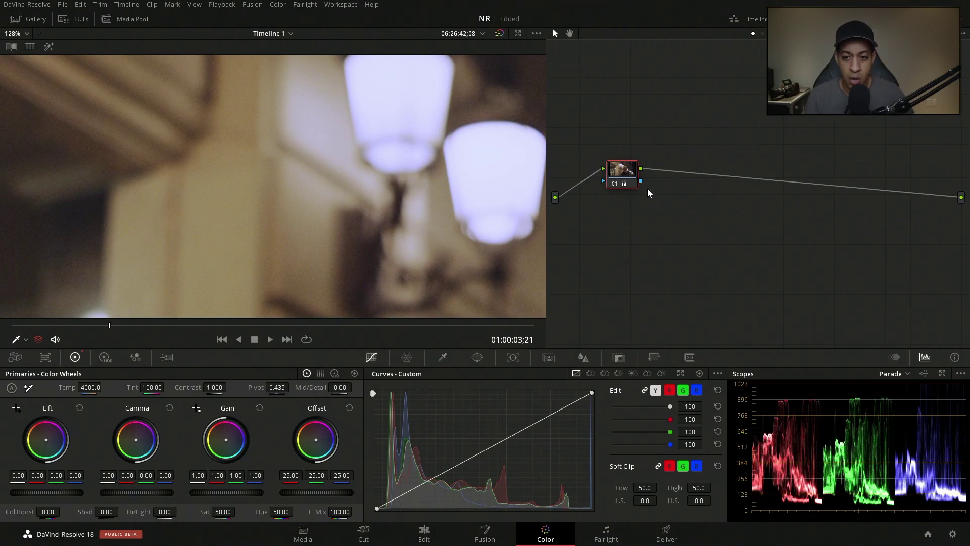
Add a serial node and lower the saturation of the blue sampled from the lamp to about 0.69 with the Hue Vs Sat curve
key(alt+s)
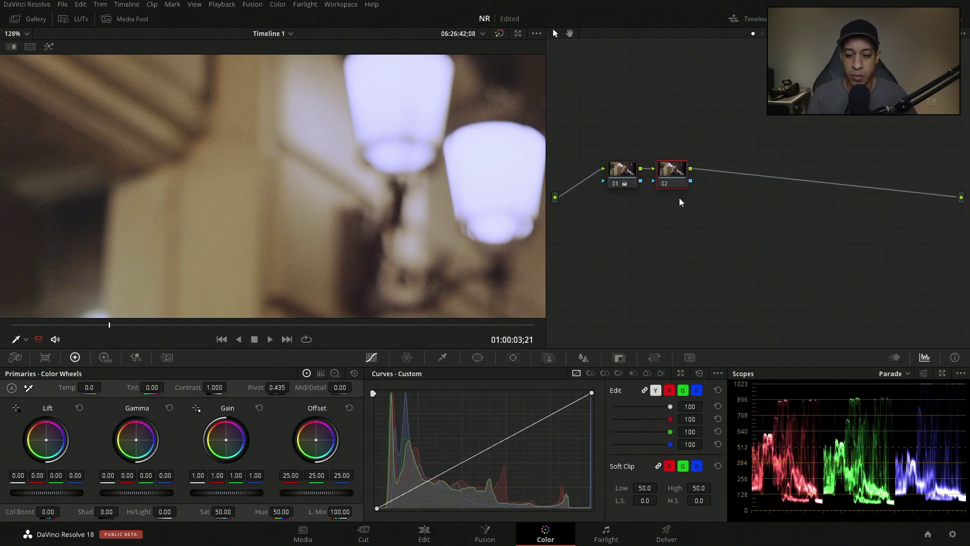
click(606, 373)
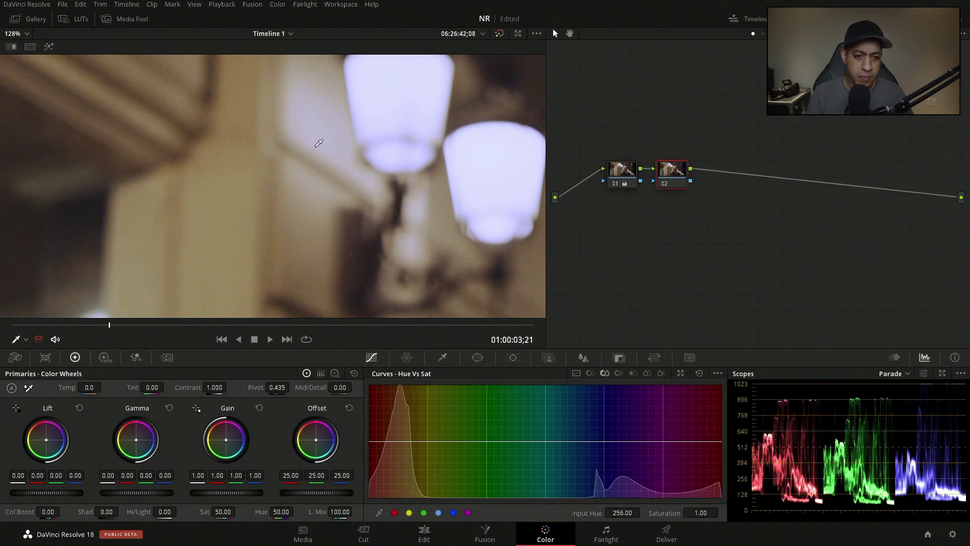
click(26, 339)
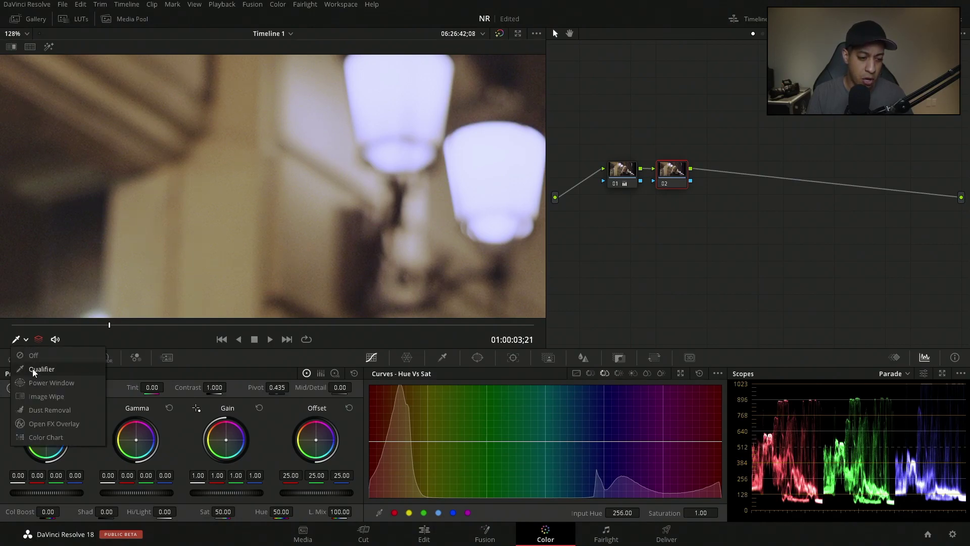
click(32, 368)
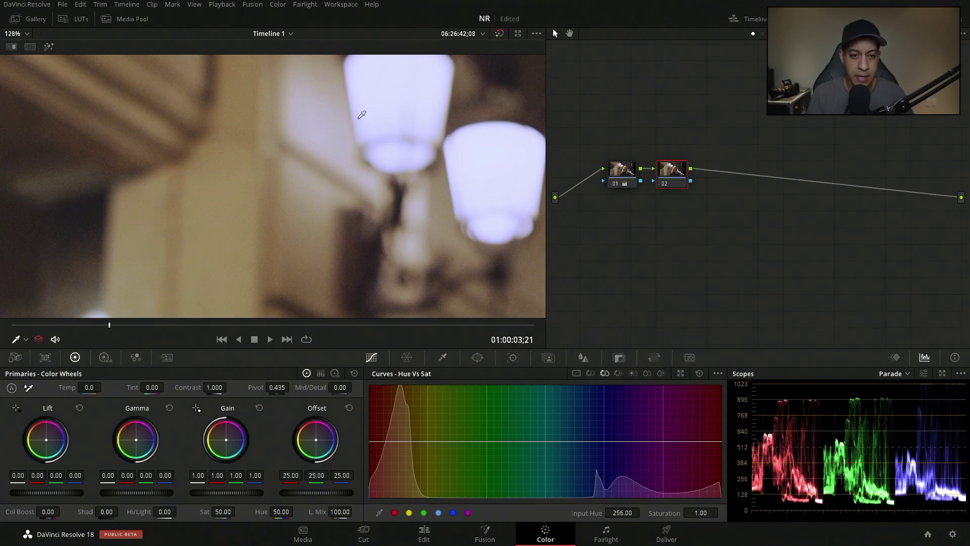
click(358, 115)
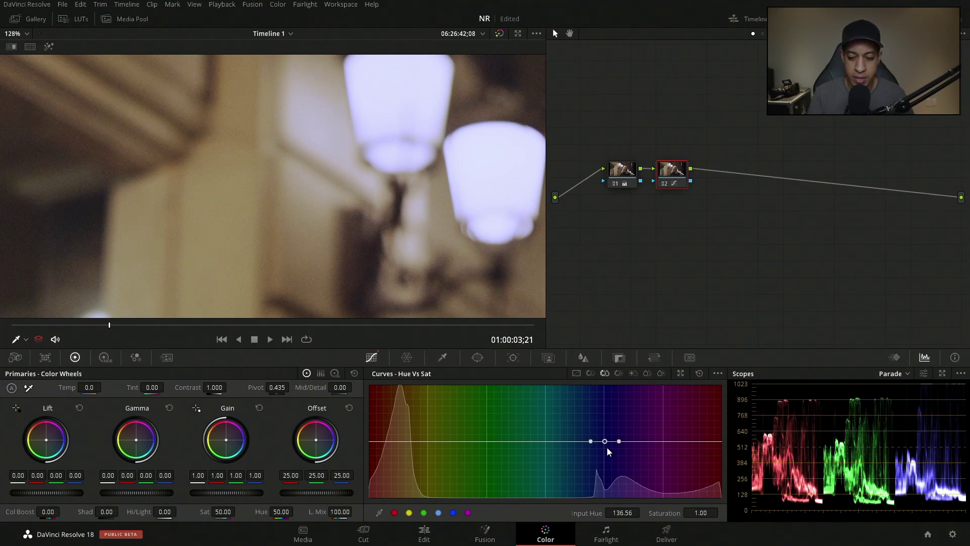
drag(606, 443, 608, 462)
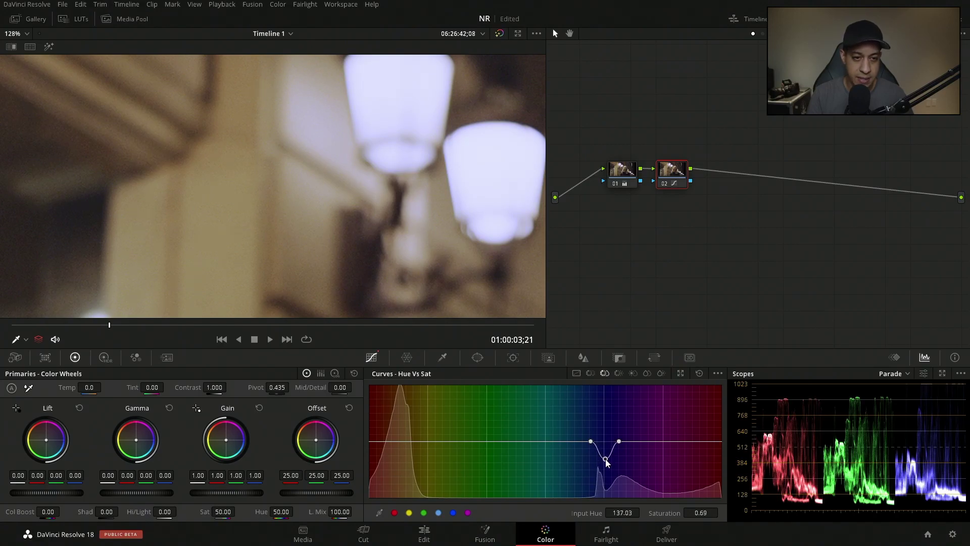
Compare the lamp and its surroundings up close with the desaturation node repeatedly disabled and enabled
scroll(371, 157, up, 1)
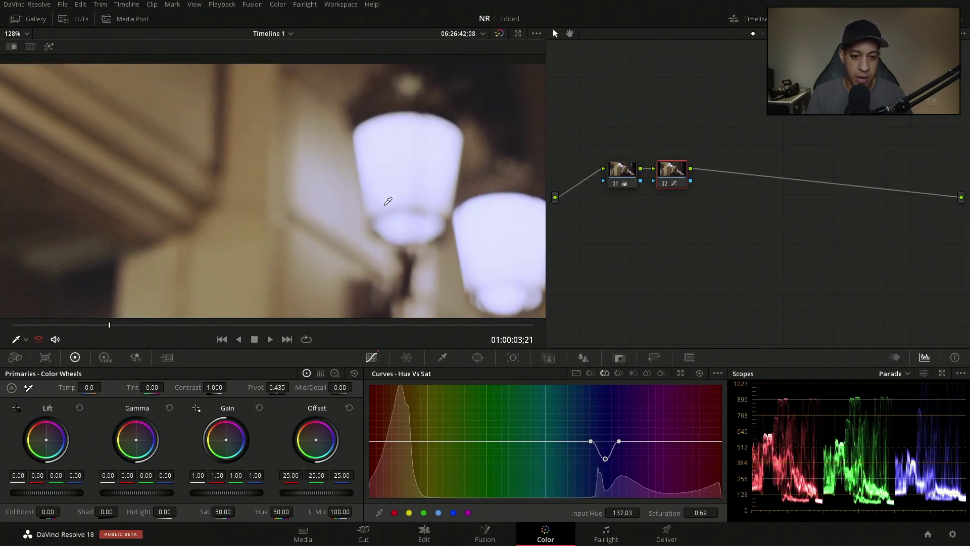
scroll(366, 207, up, 1)
scroll(366, 207, up, 2)
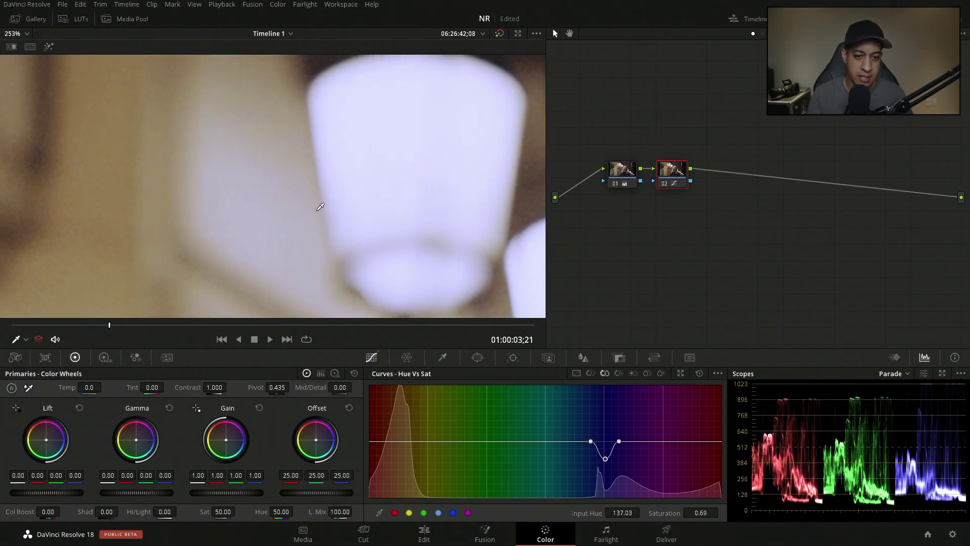
key(ctrl+d)
key(ctrl+d)
key(ctrl+d)
key(ctrl+d)
key(ctrl+d)
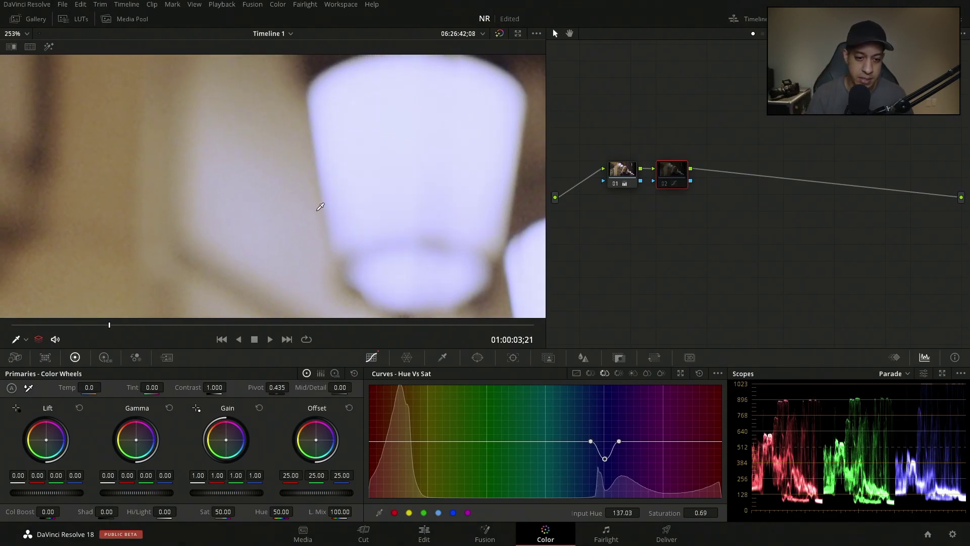
key(ctrl+d)
key(ctrl+d)
key(ctrl+d)
key(ctrl+d)
key(ctrl+d)
key(ctrl+d)
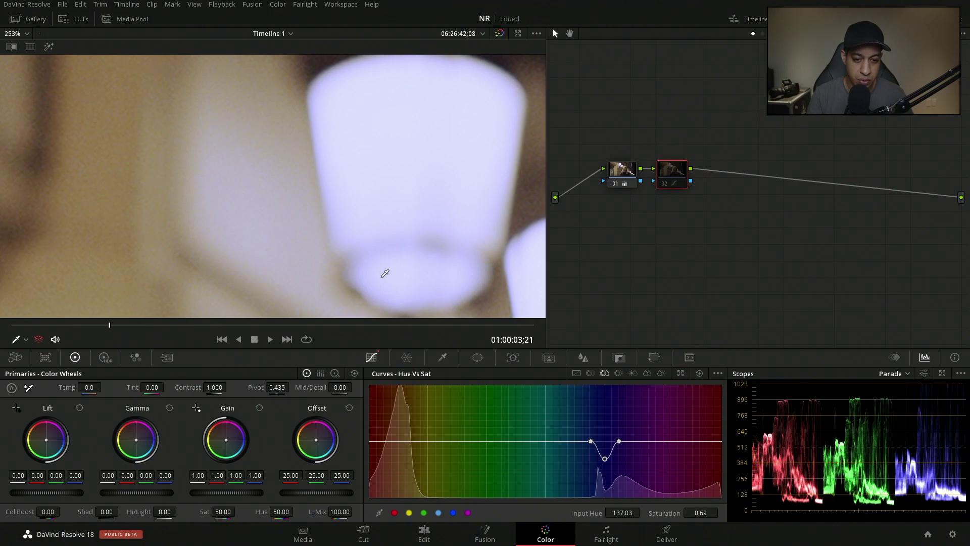
key(ctrl+d)
key(ctrl+d)
key(ctrl+d)
key(ctrl+d)
key(ctrl+d)
key(ctrl+d)
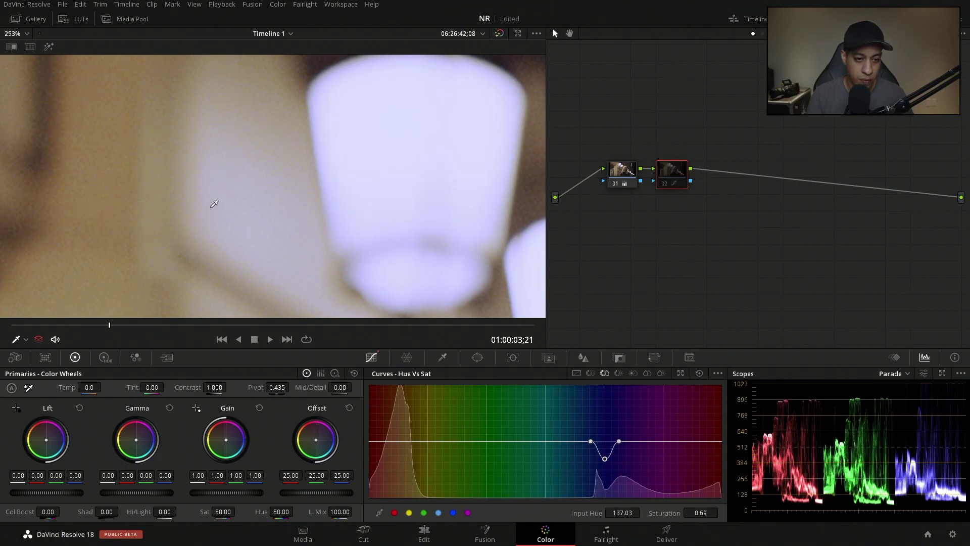
Compare the woman's face up close with the desaturation node off and on, and leave the node enabled
scroll(292, 239, down, 4)
scroll(293, 193, up, 2)
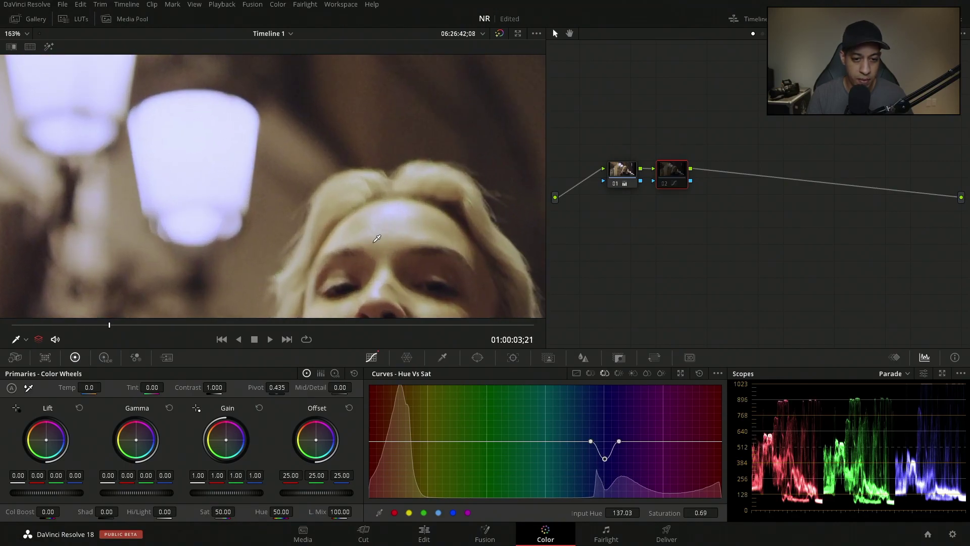
scroll(293, 192, up, 1)
key(ctrl+d)
key(ctrl+d)
key(ctrl+d)
key(ctrl+d)
key(ctrl+d)
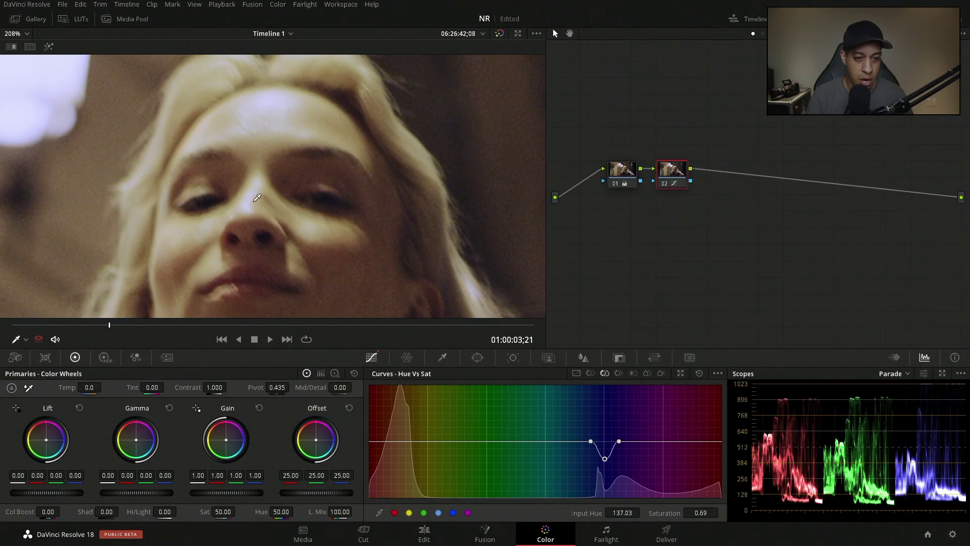
scroll(251, 140, down, 6)
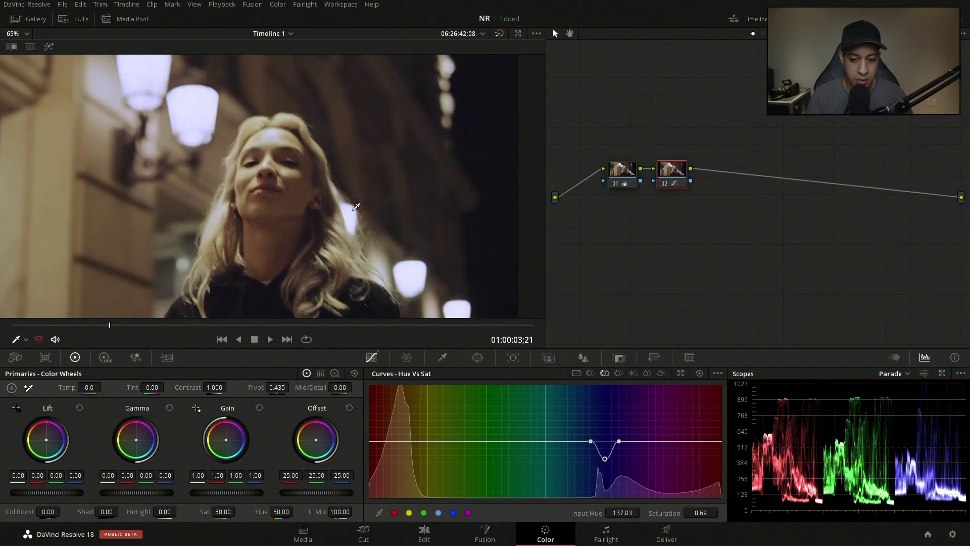
scroll(314, 170, down, 3)
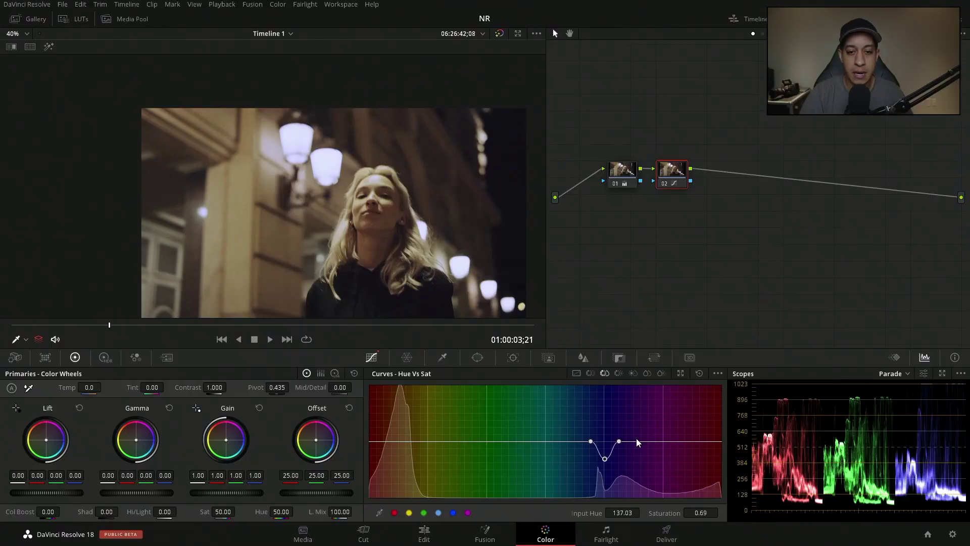
Move the playhead to about 01:00:05:08 and delete both corrector nodes to clear the grade
mouse_move(154, 325)
mouse_down()
mouse_move(463, 332)
mouse_move(115, 324)
mouse_move(168, 326)
mouse_move(151, 326)
mouse_up()
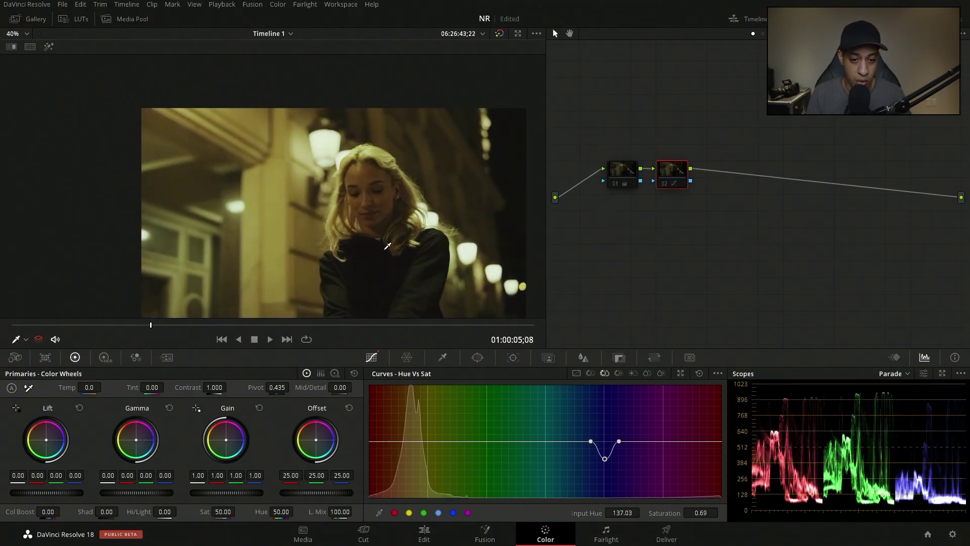
drag(724, 115, 613, 197)
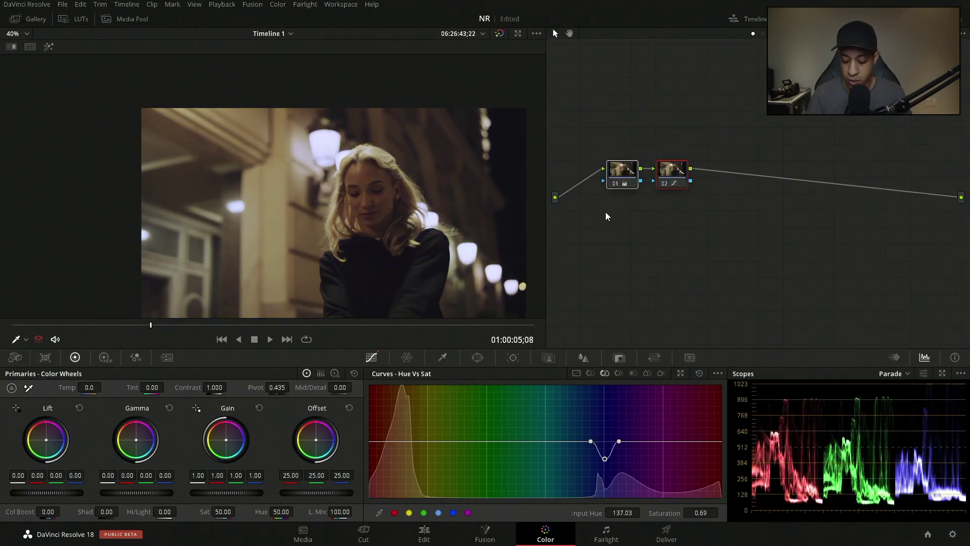
key(Delete)
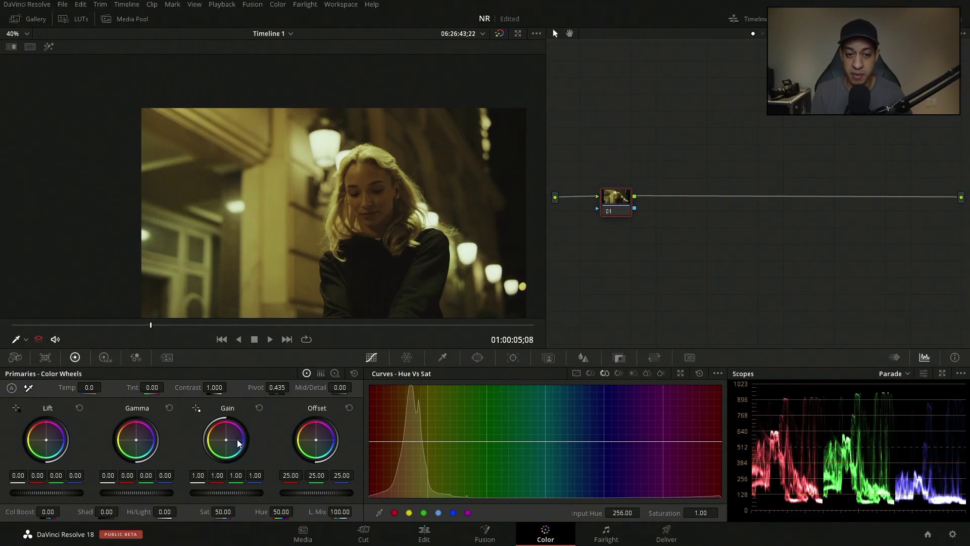
Shift the Gain color balance toward blue to about red 0.98, green 0.96 and blue 1.47, and inspect the lamps and face
drag(226, 439, 231, 440)
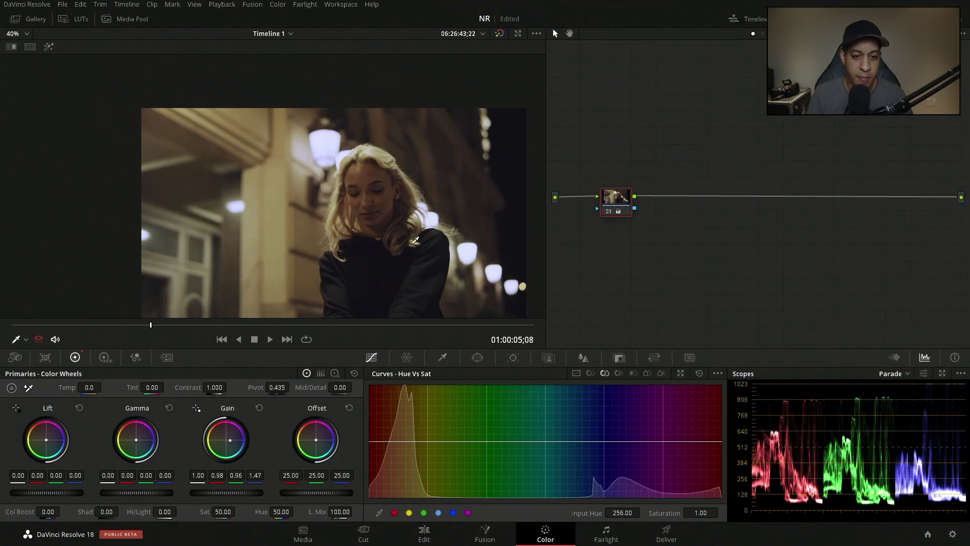
scroll(389, 152, up, 3)
scroll(389, 153, up, 1)
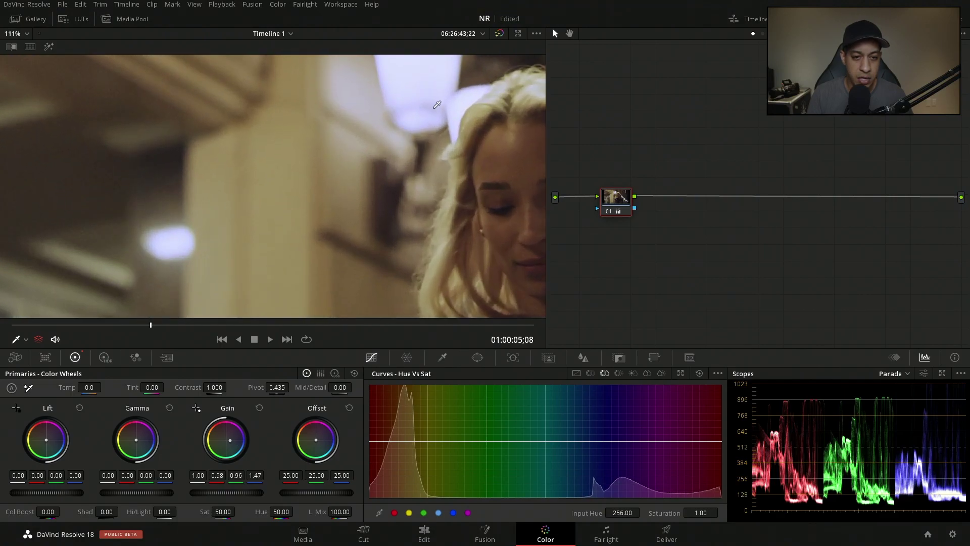
scroll(389, 220, down, 4)
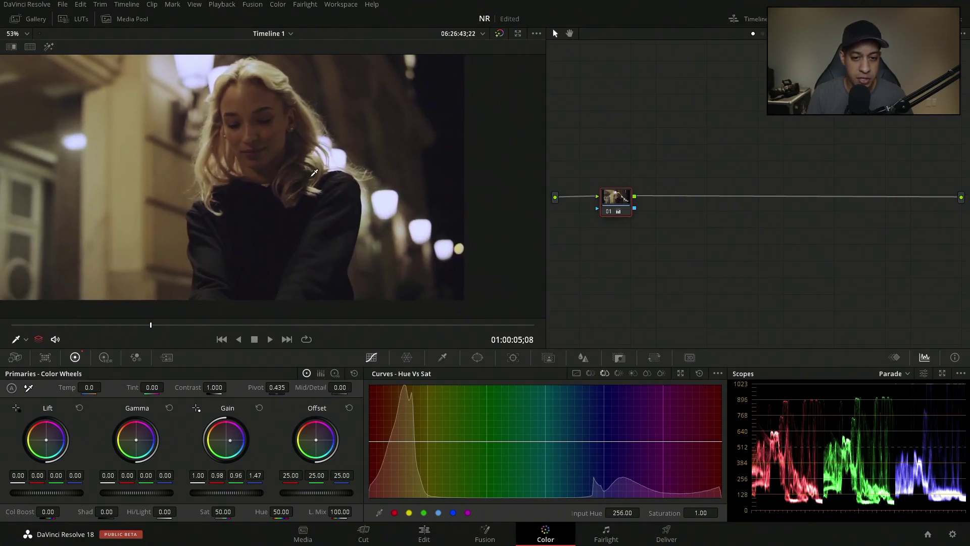
scroll(295, 206, up, 4)
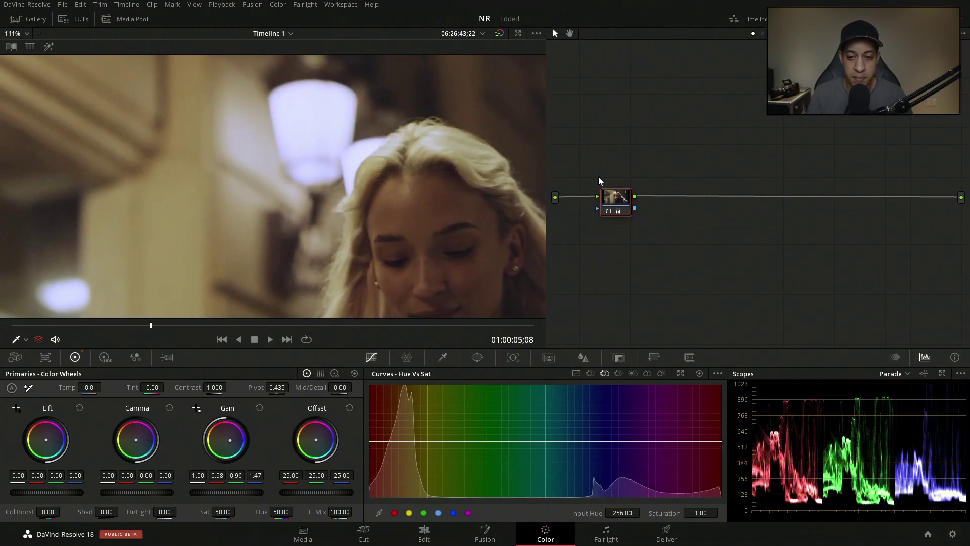
scroll(321, 173, down, 6)
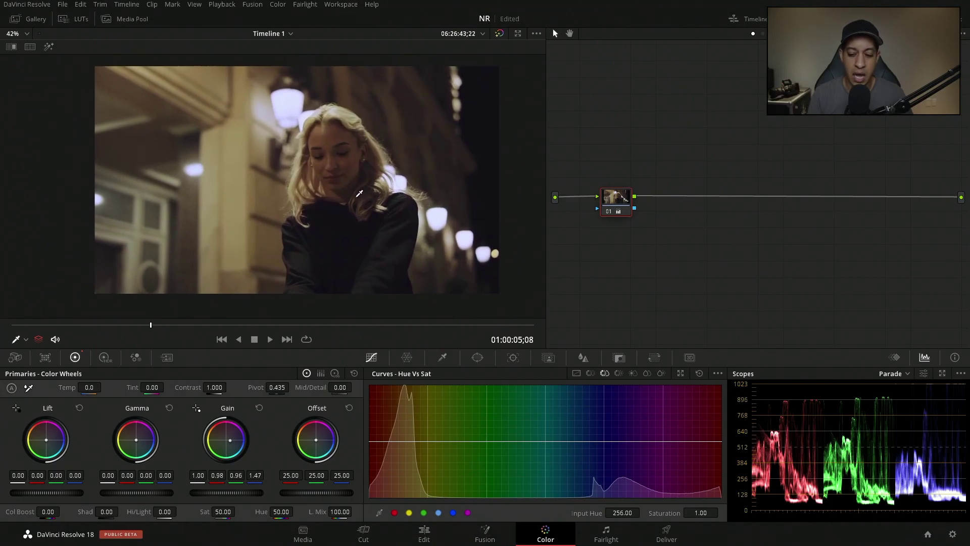
Switch the video scope to Waveform
click(898, 377)
click(923, 408)
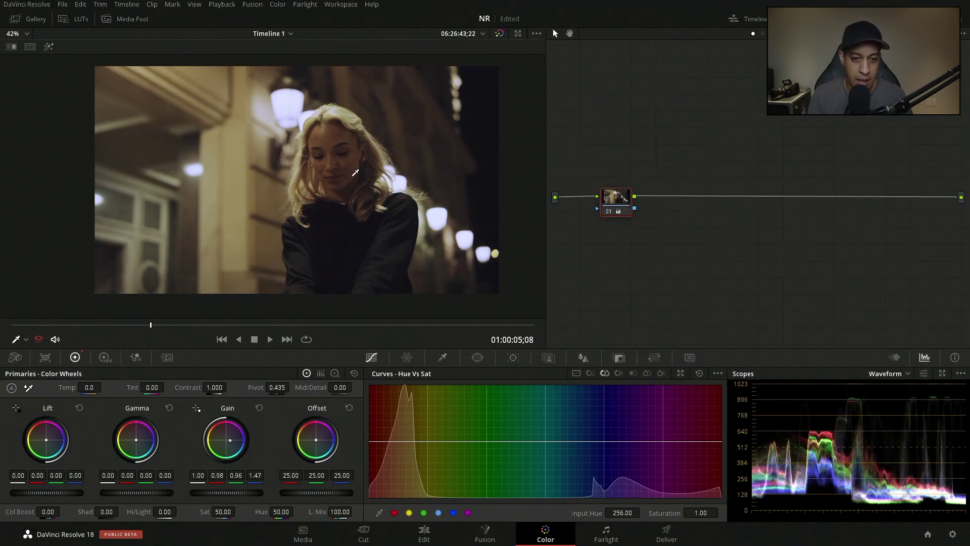
scroll(355, 173, up, 1)
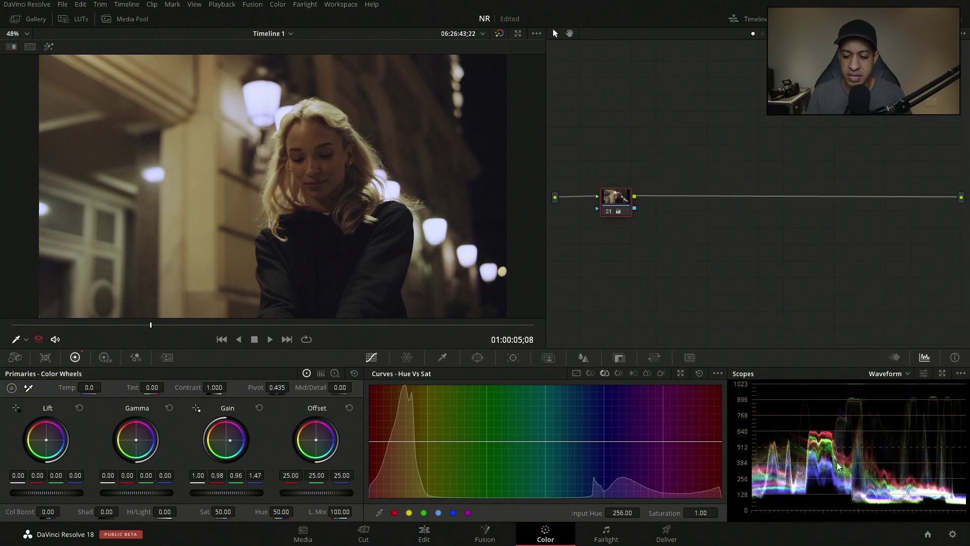
Anchor the shadows with a point on the custom curve and raise the lower midtones with a second point
click(606, 372)
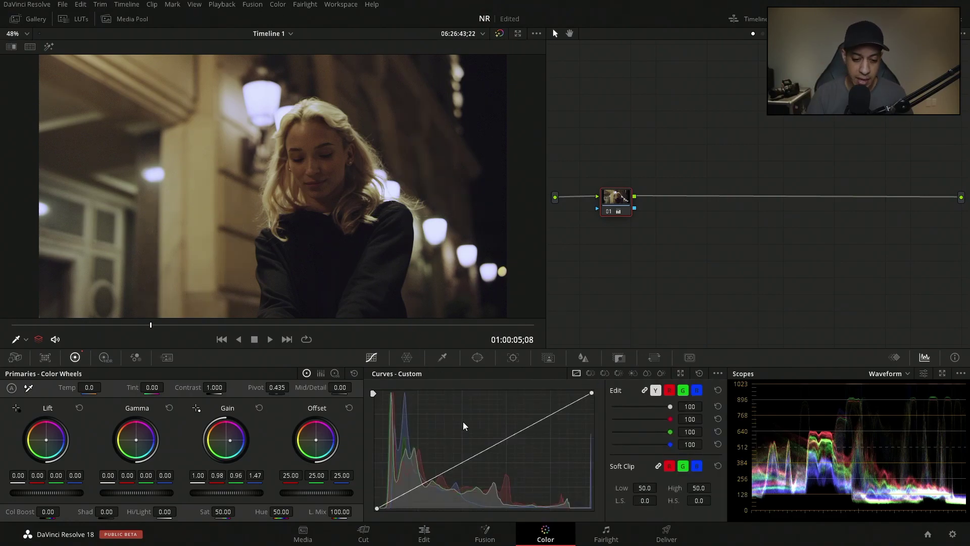
click(415, 487)
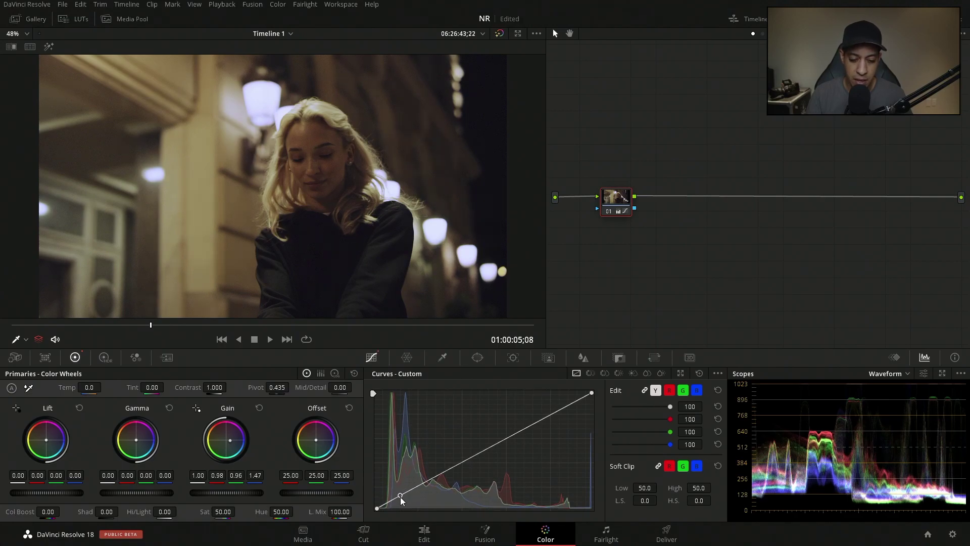
mouse_move(426, 484)
mouse_down()
mouse_move(424, 473)
mouse_move(395, 498)
mouse_move(420, 472)
mouse_up()
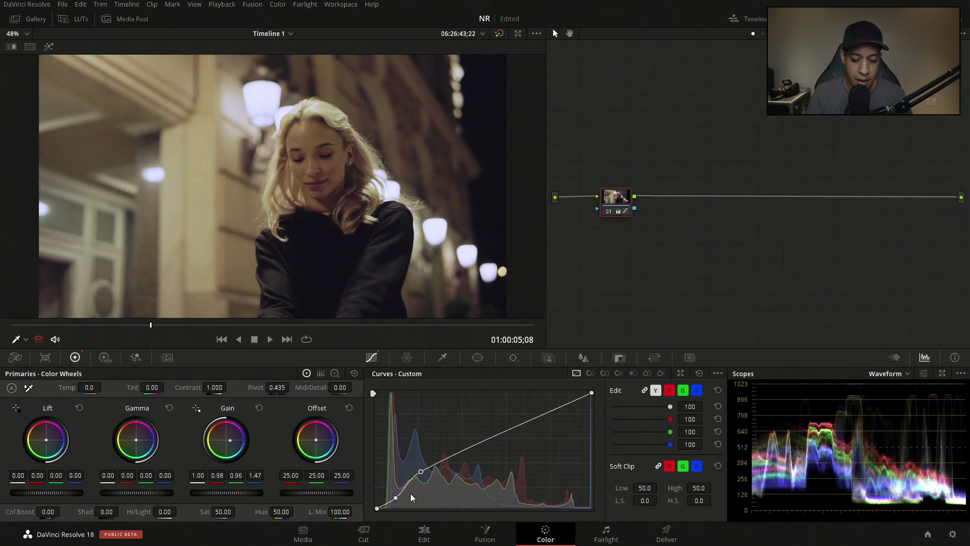
Try to pull the brighter tones down with a third custom curve point, and remove that point
drag(497, 436, 512, 467)
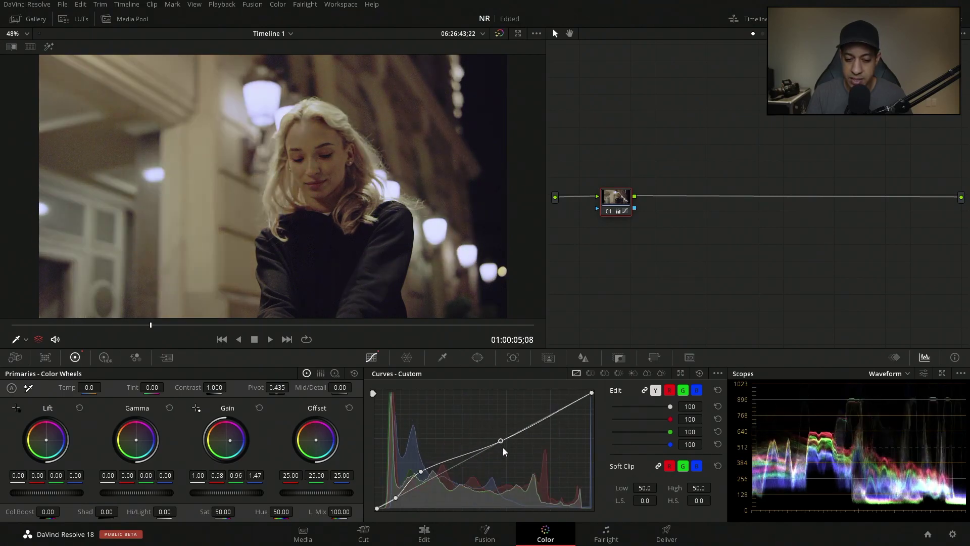
right_click(498, 441)
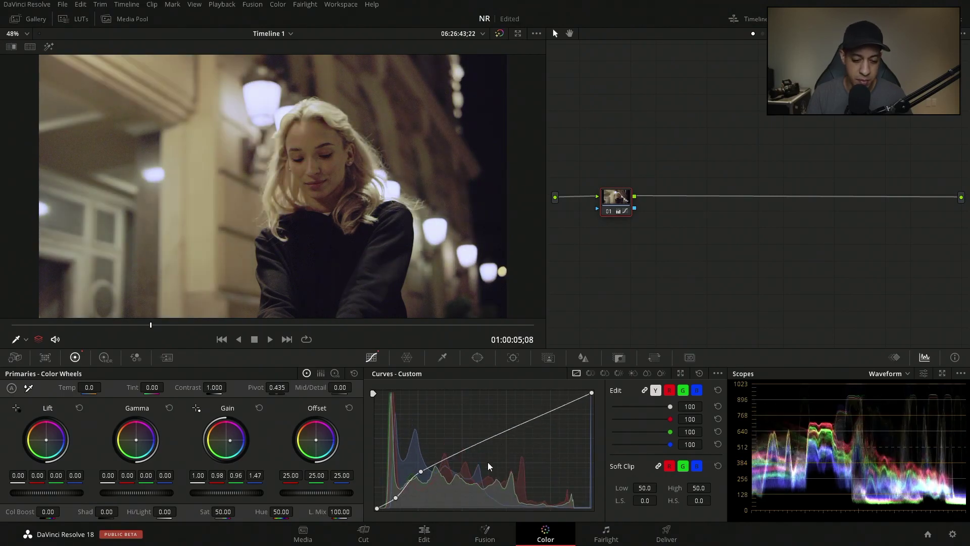
drag(508, 429, 513, 438)
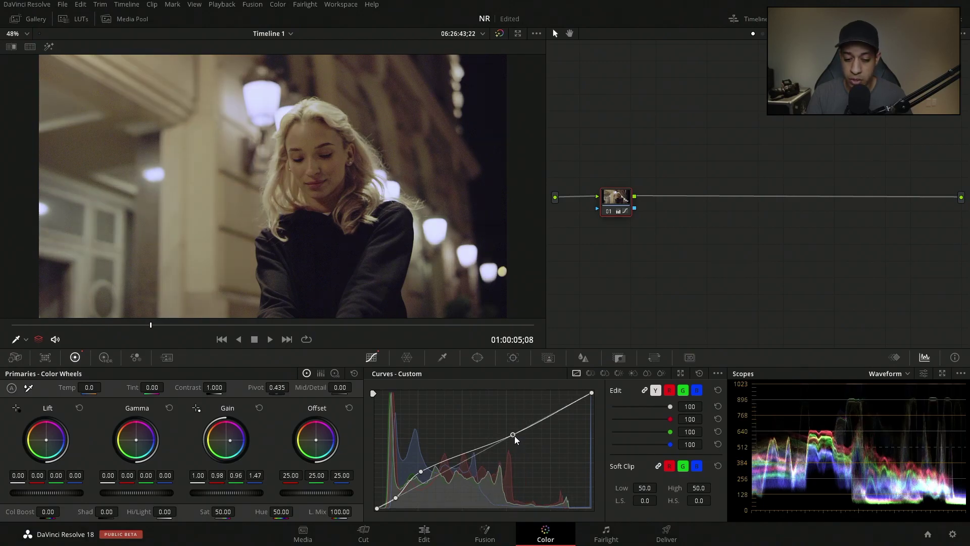
right_click(513, 435)
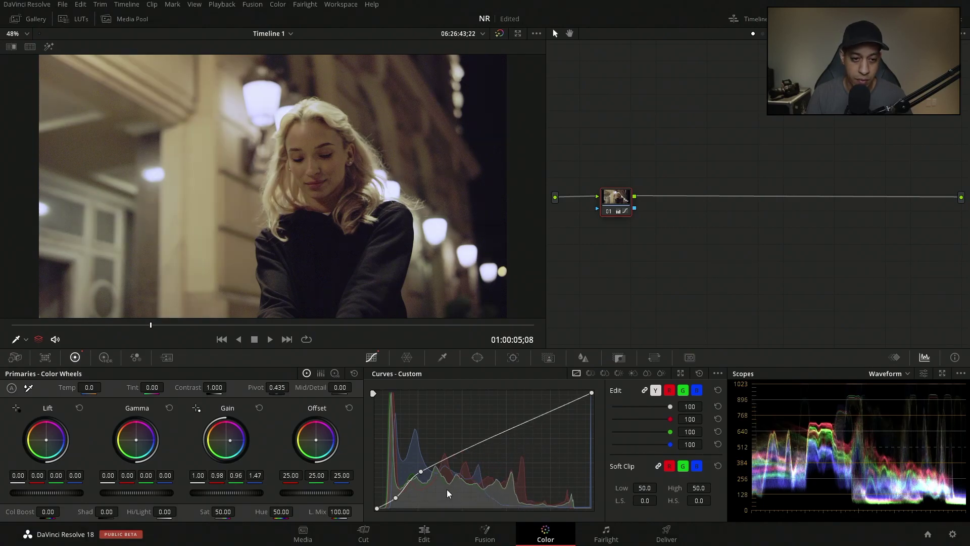
Ease the lower-midtone curve point down slightly, checking the woman at about 01:00:07:29 and 01:00:02:11
drag(417, 473, 418, 480)
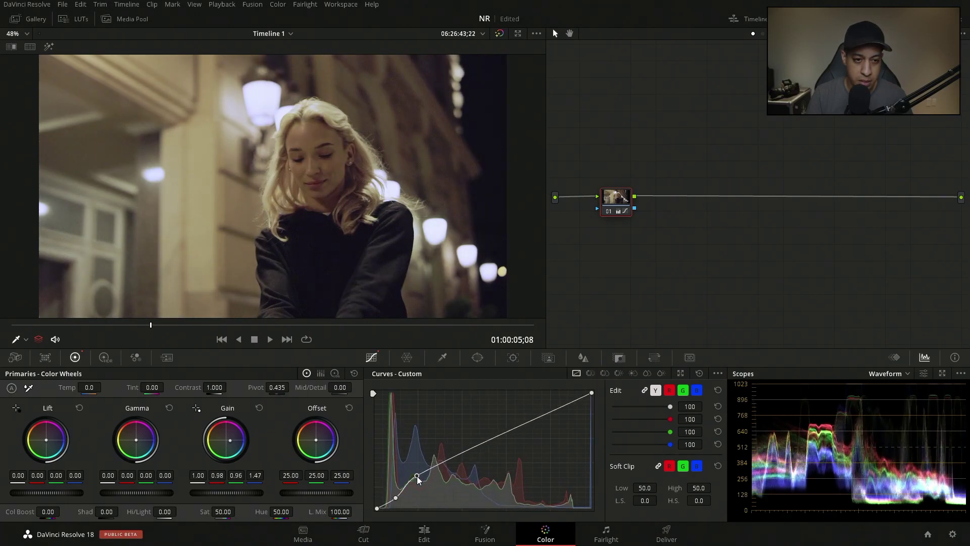
scroll(252, 189, up, 5)
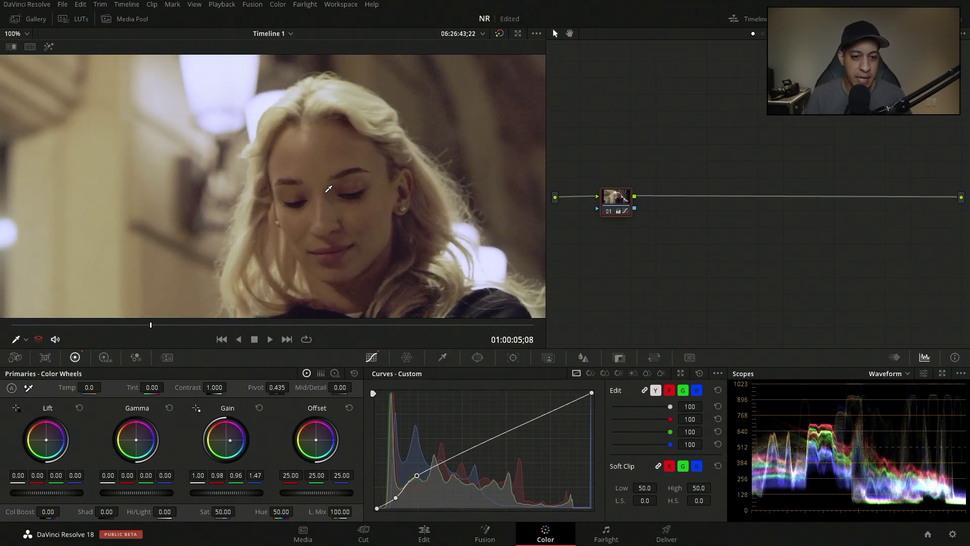
drag(151, 326, 222, 326)
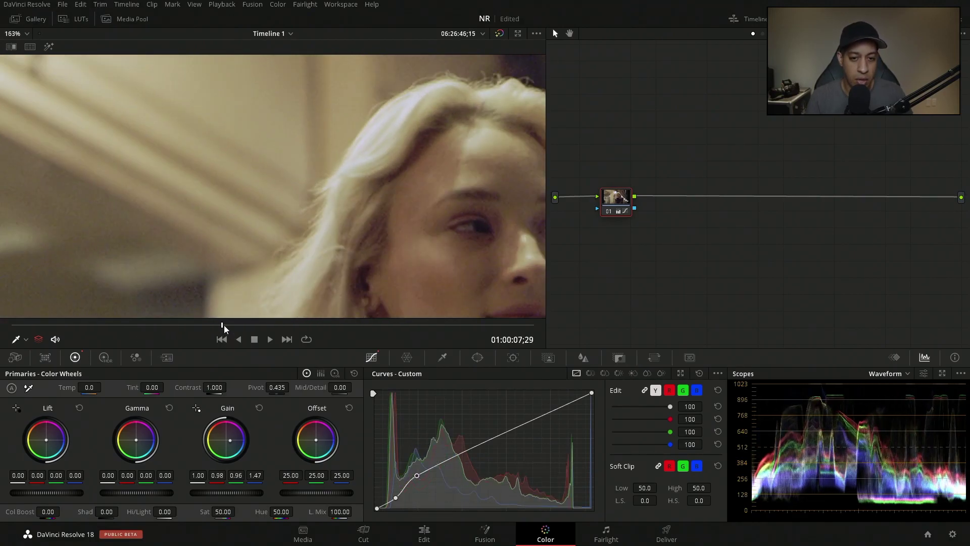
scroll(379, 137, down, 2)
scroll(379, 138, down, 2)
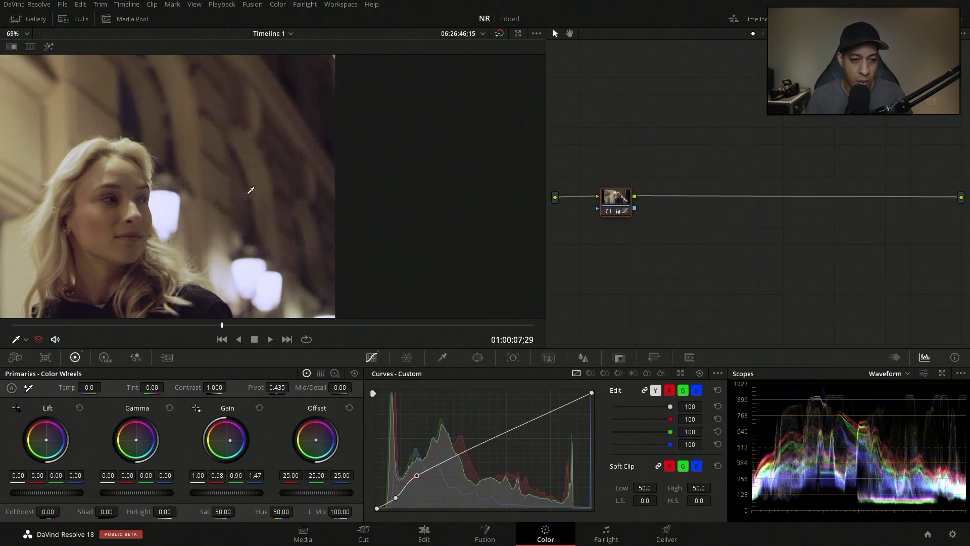
scroll(249, 191, up, 1)
drag(136, 326, 73, 326)
scroll(177, 199, down, 4)
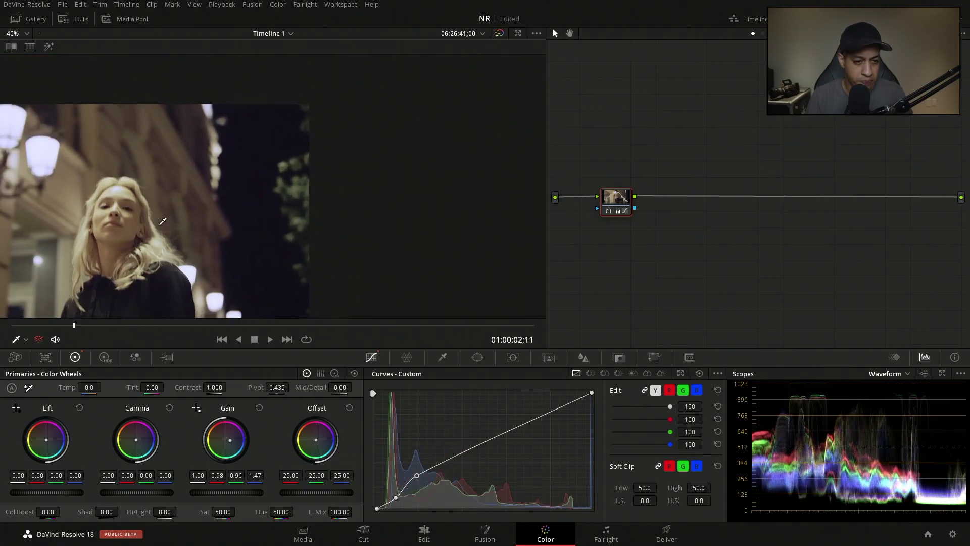
drag(417, 476, 421, 478)
Inspect the woman's face up close at about 01:00:04:18 and add a serial node after the first node
drag(290, 323, 360, 327)
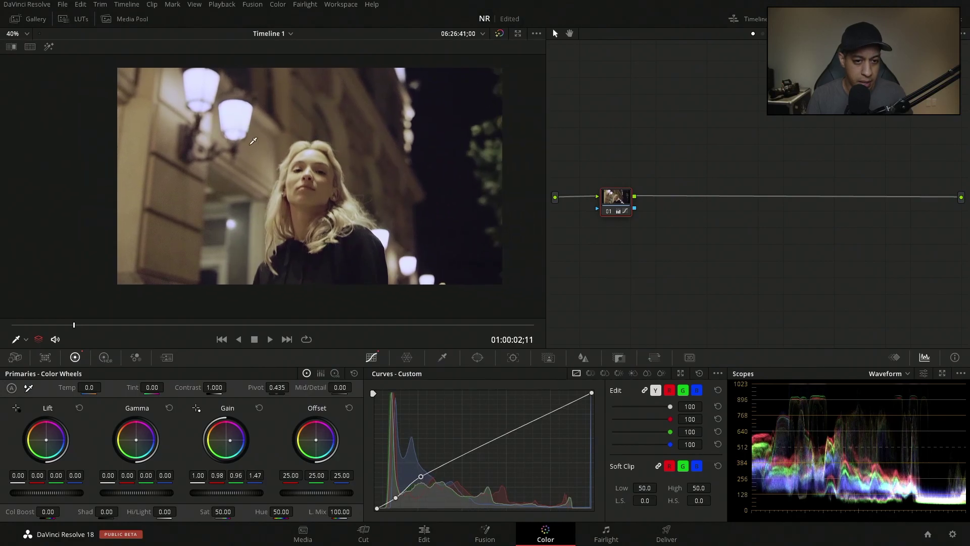
key(space)
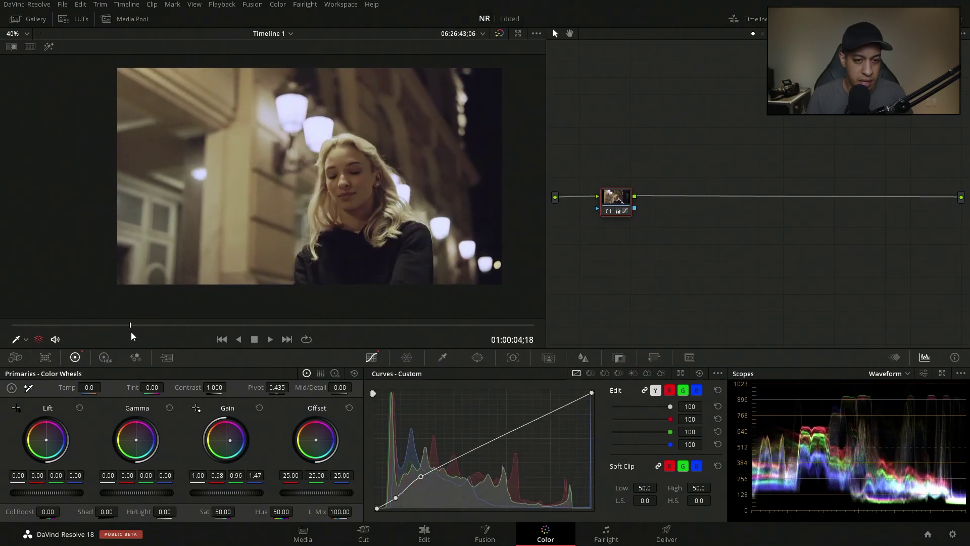
scroll(368, 159, up, 8)
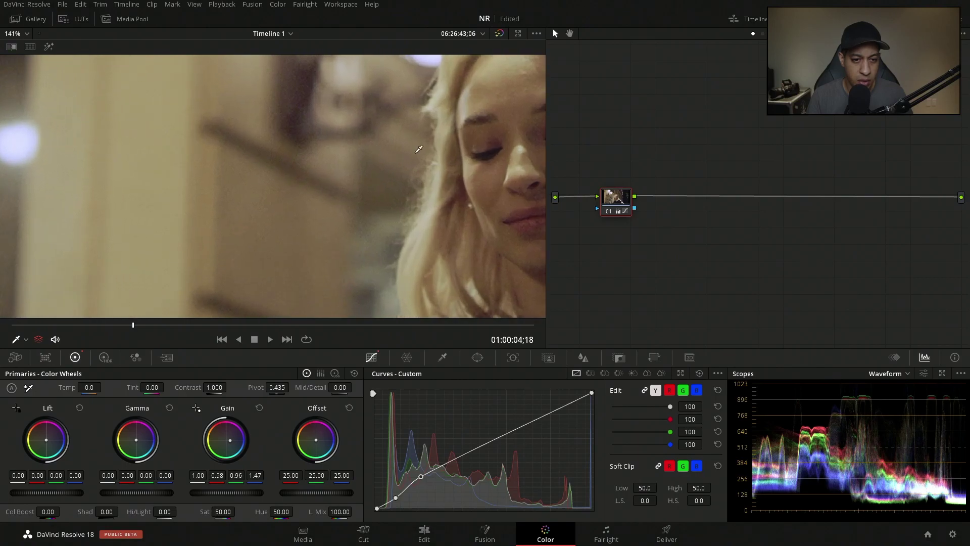
scroll(373, 173, up, 2)
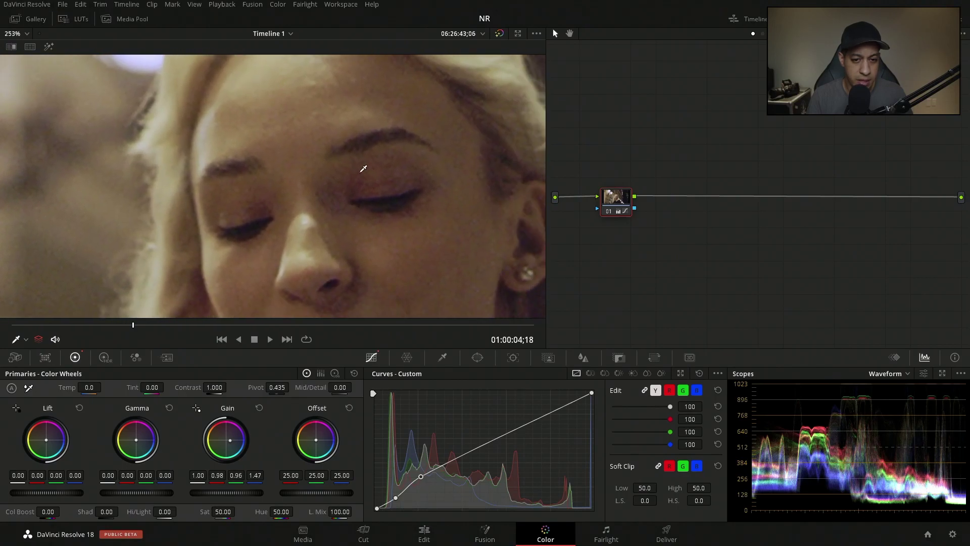
key(alt+s)
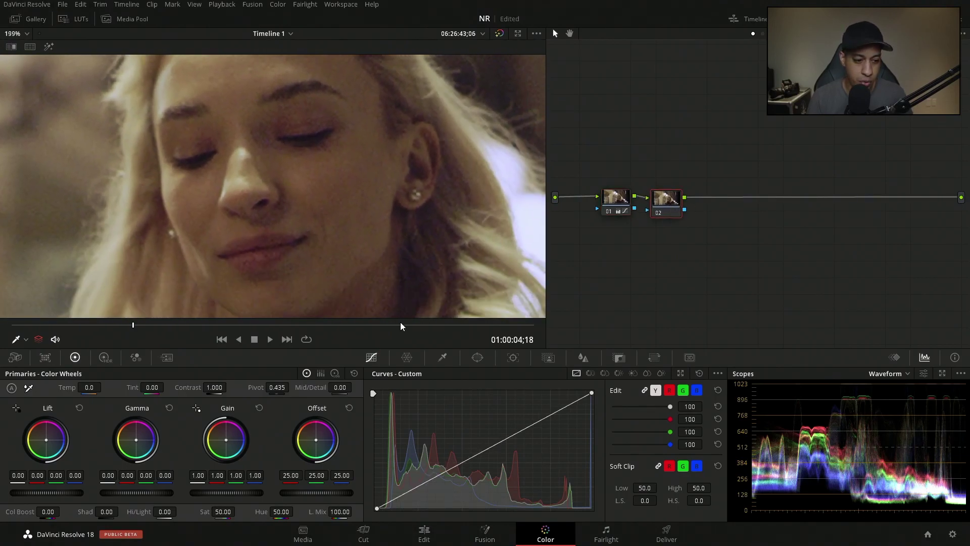
Set the second node's temporal noise reduction to 2 frames with linked luma and chroma thresholds of 37.6
click(167, 358)
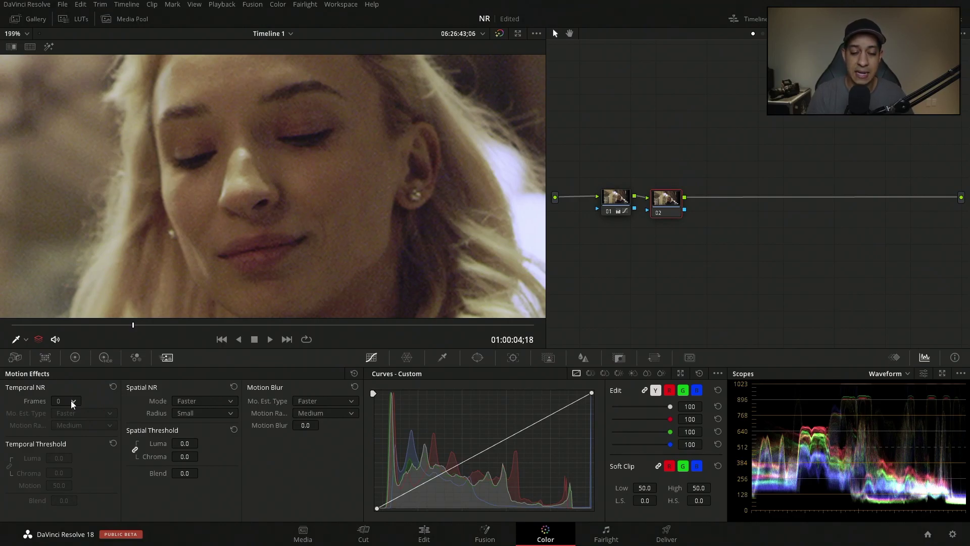
click(70, 400)
click(70, 436)
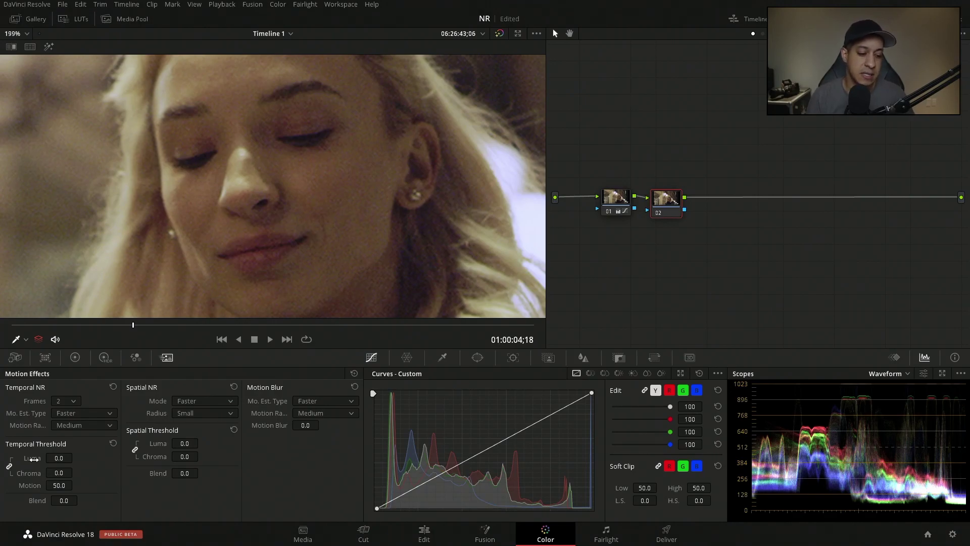
drag(76, 458, 76, 457)
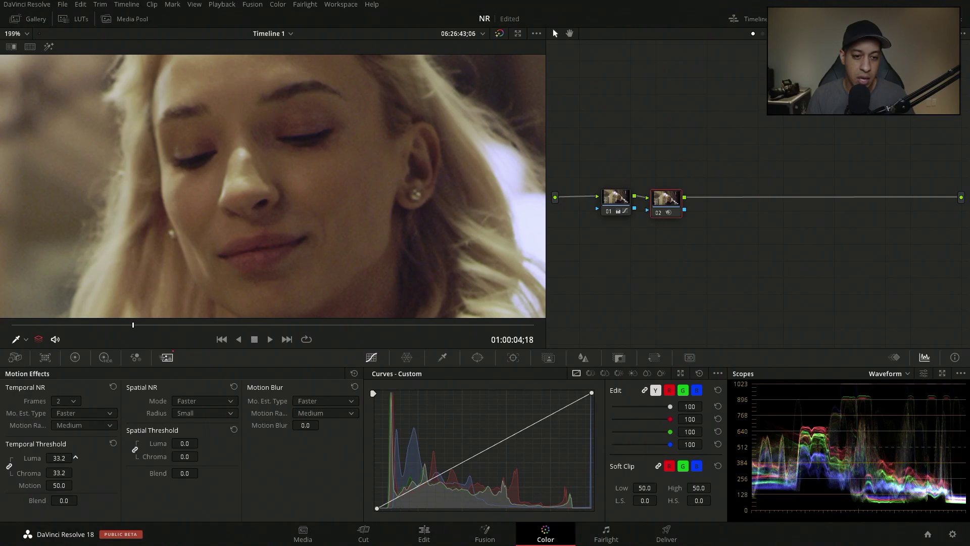
Compare the face and blurred wall up close with the noise reduction node disabled and enabled, leaving it enabled
scroll(360, 127, down, 5)
scroll(357, 147, up, 5)
scroll(399, 178, down, 3)
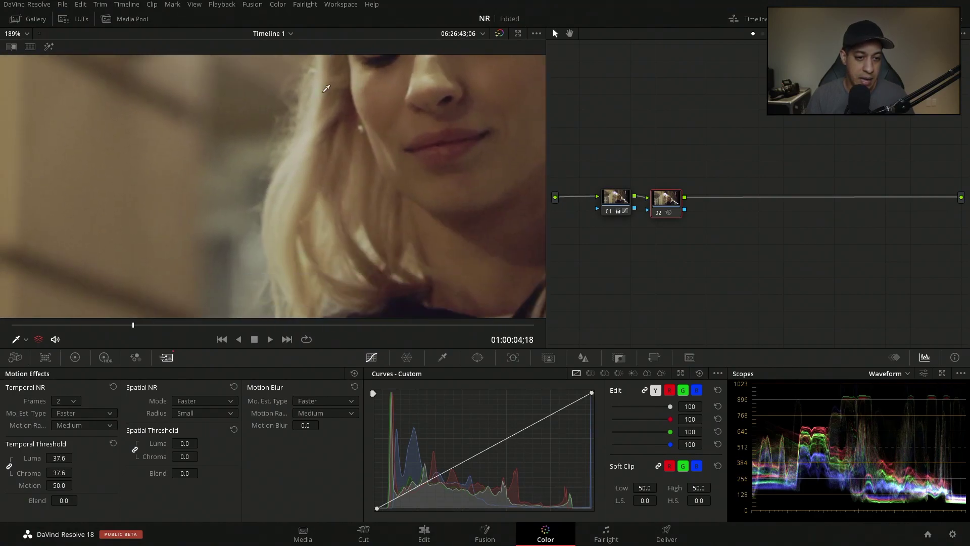
scroll(258, 169, up, 3)
key(ctrl+d)
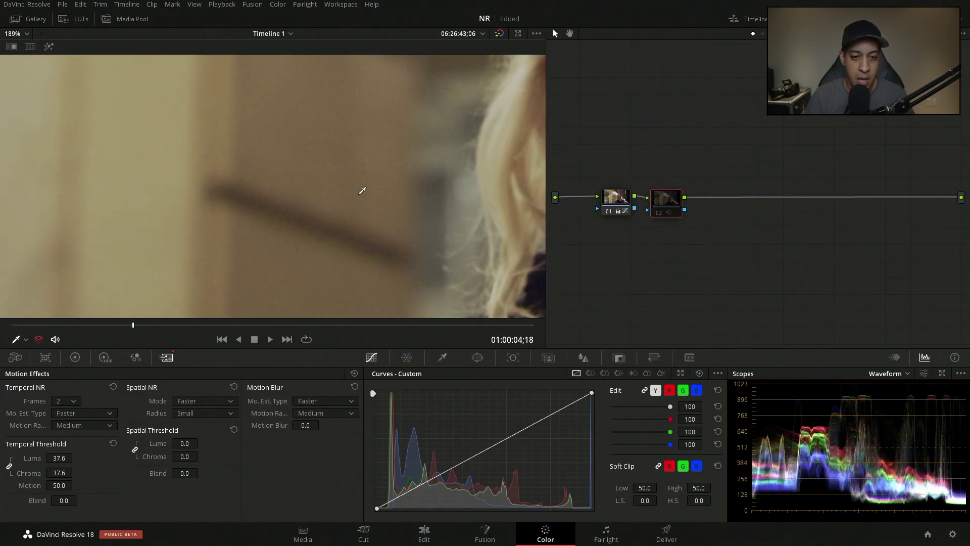
key(ctrl+d)
scroll(368, 177, up, 2)
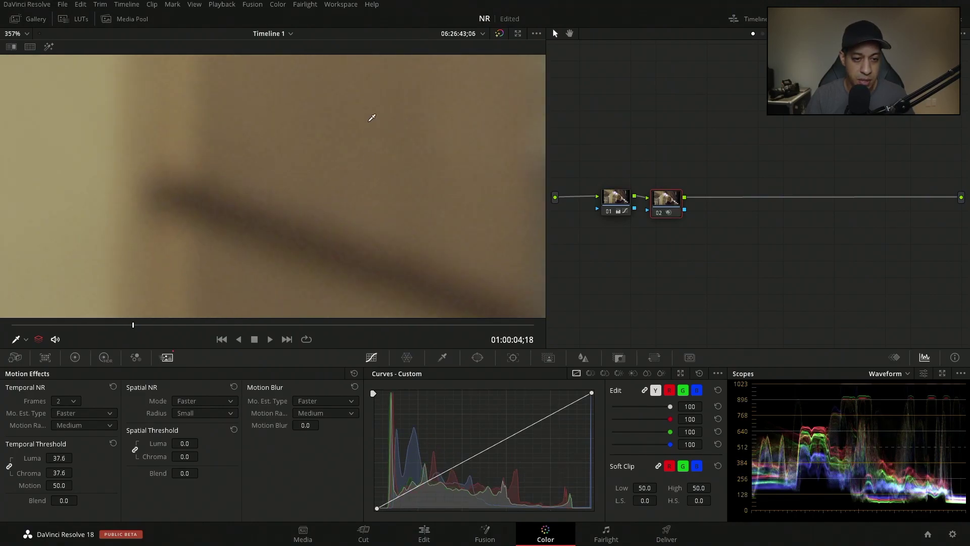
scroll(271, 234, up, 2)
key(ctrl+d)
key(ctrl+d)
scroll(281, 227, down, 10)
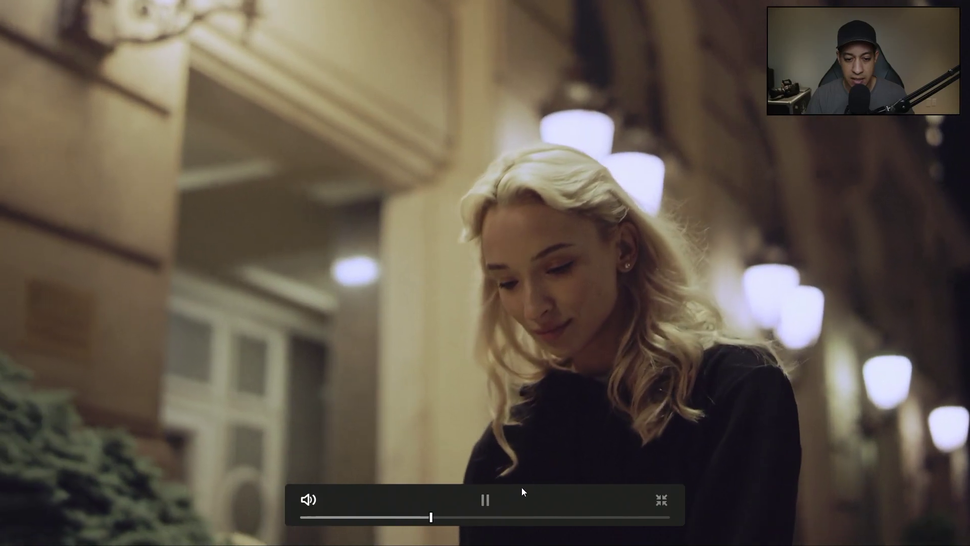
Replay the noise-reduced clip full screen around the woman lowering her head, and return to the normal view at about 01:00:03:25
click(502, 496)
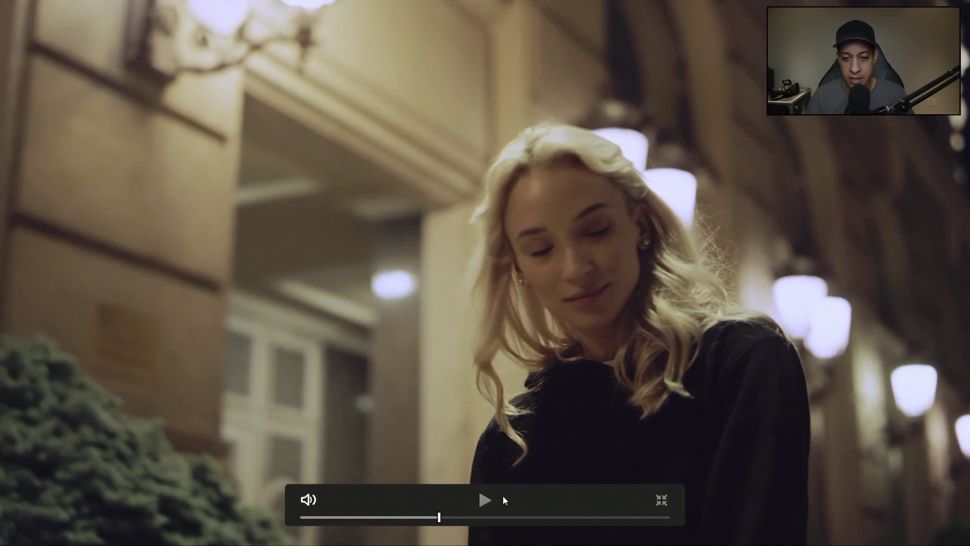
click(373, 516)
key(space)
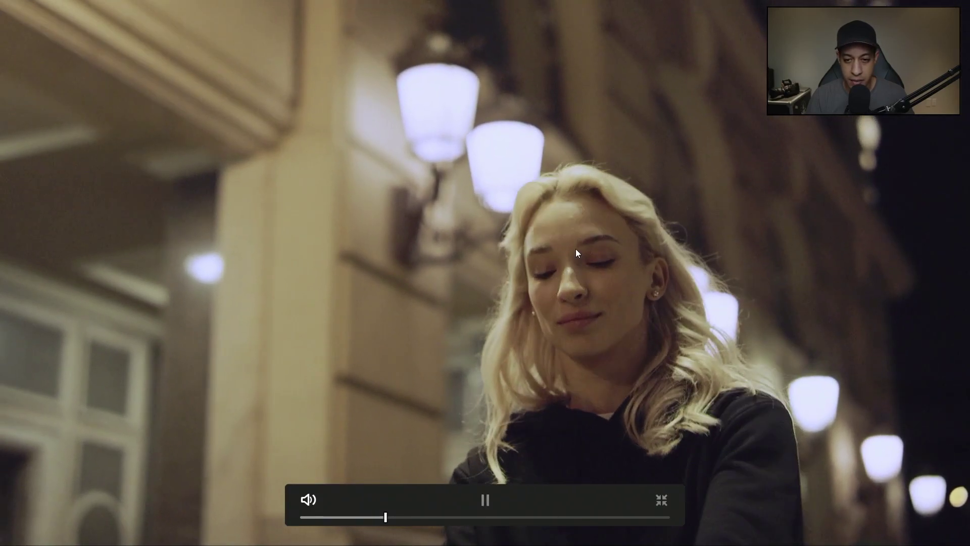
key(space)
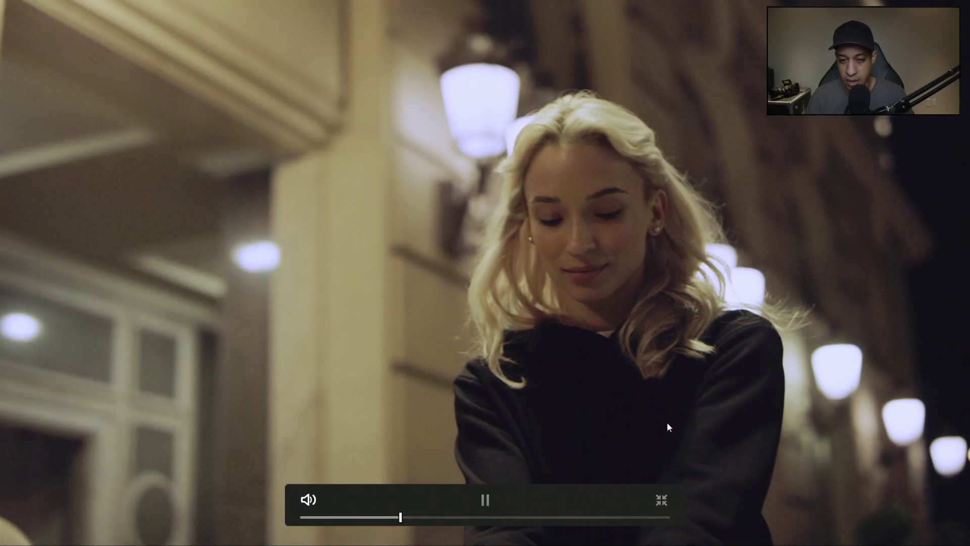
key(space)
key(space)
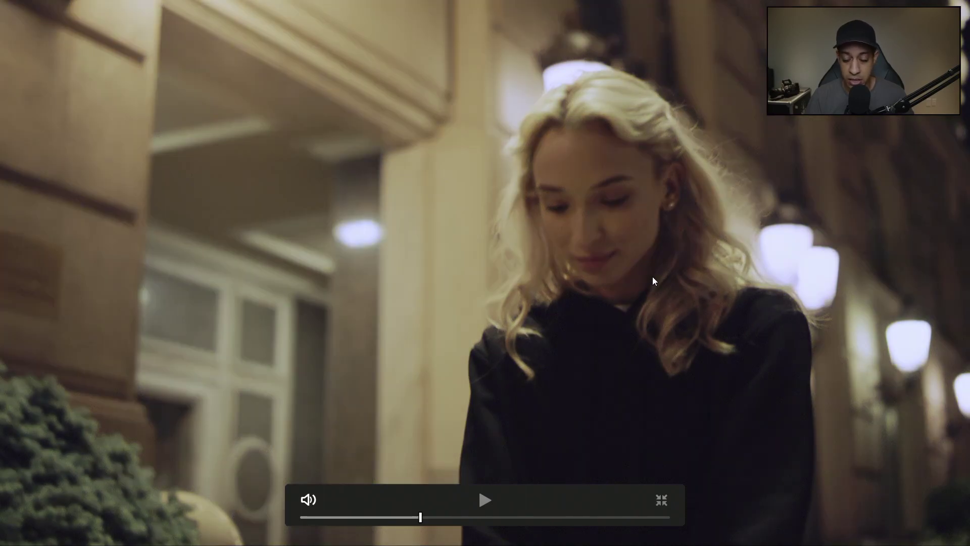
drag(411, 518, 366, 517)
key(space)
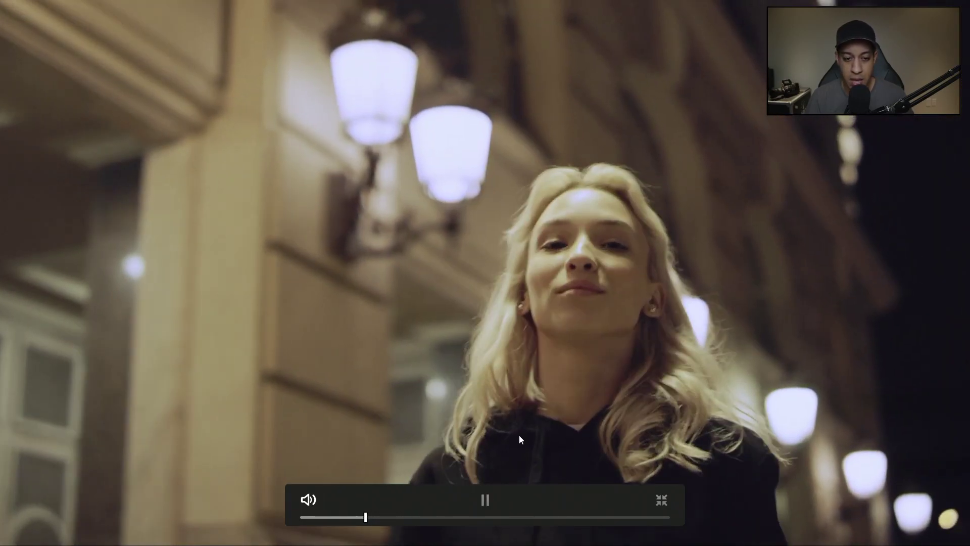
key(space)
key(Escape)
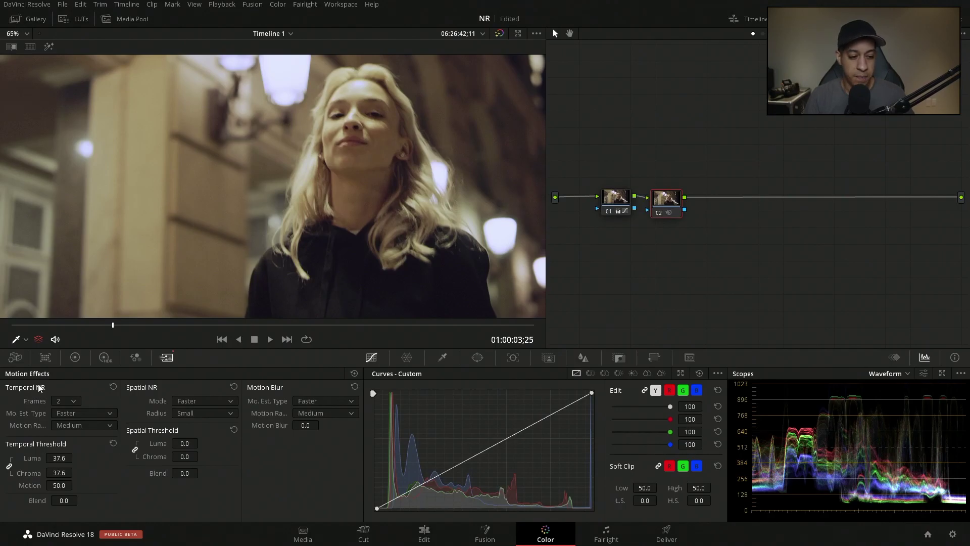
Review the clip full screen from near its start, pause it and move the playhead back to the beginning
key(ctrl+s)
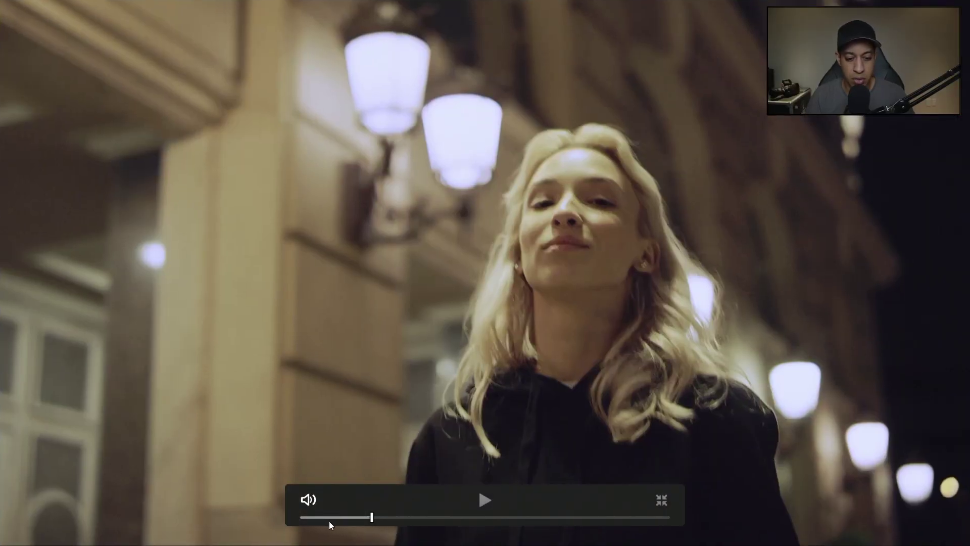
click(323, 518)
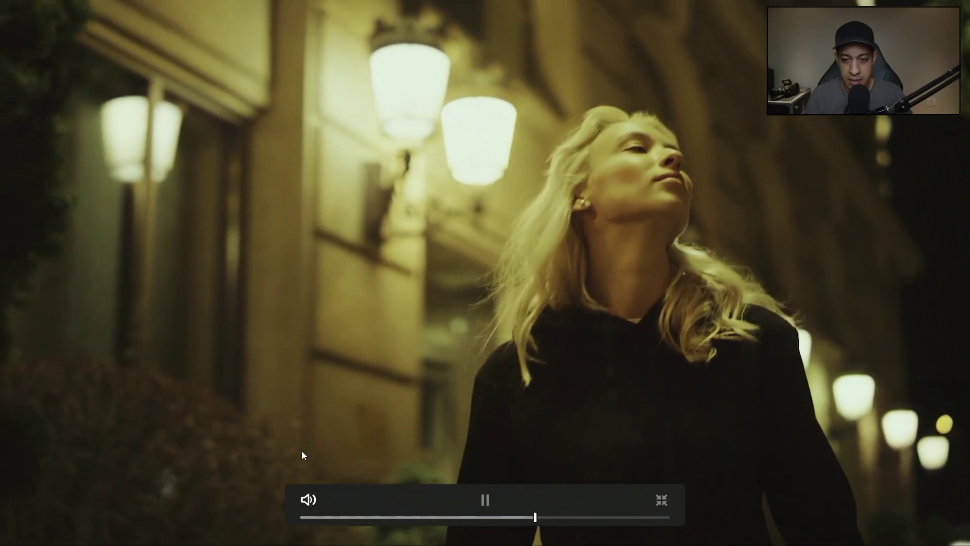
key(space)
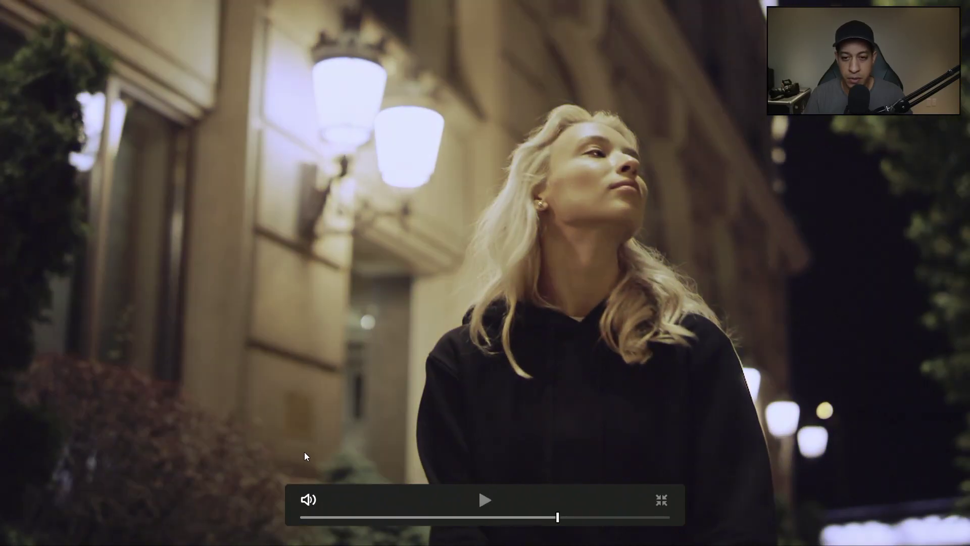
drag(318, 517, 283, 514)
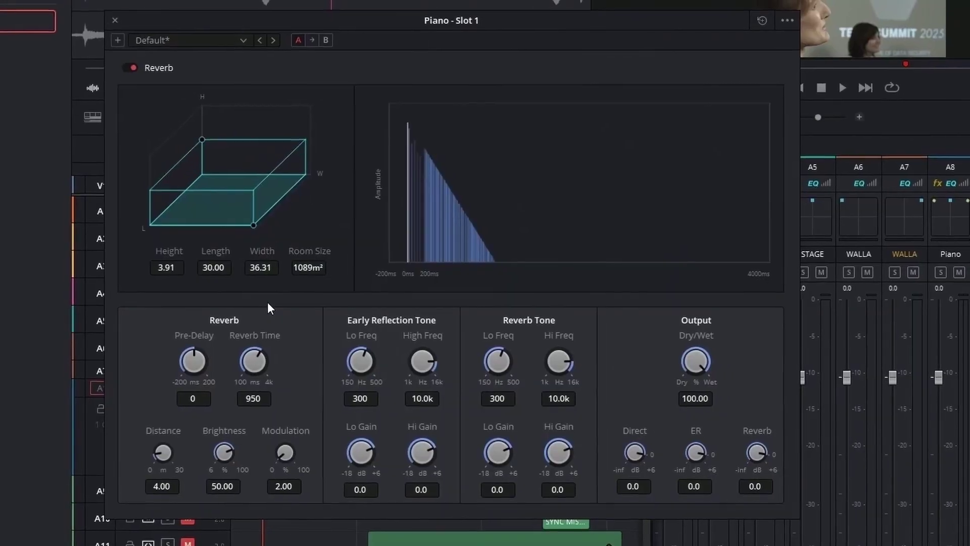
Open the list of presets for the Piano track's Reverb effect
click(202, 48)
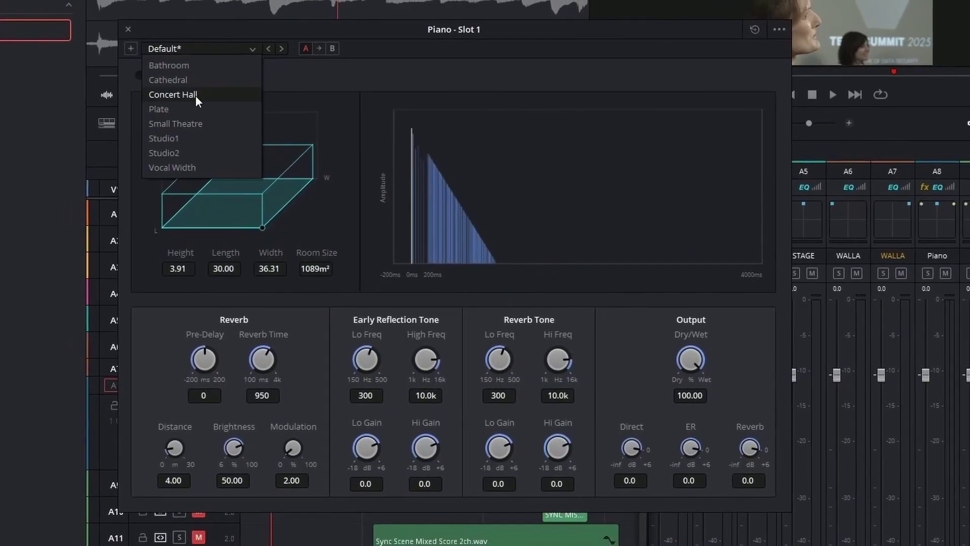